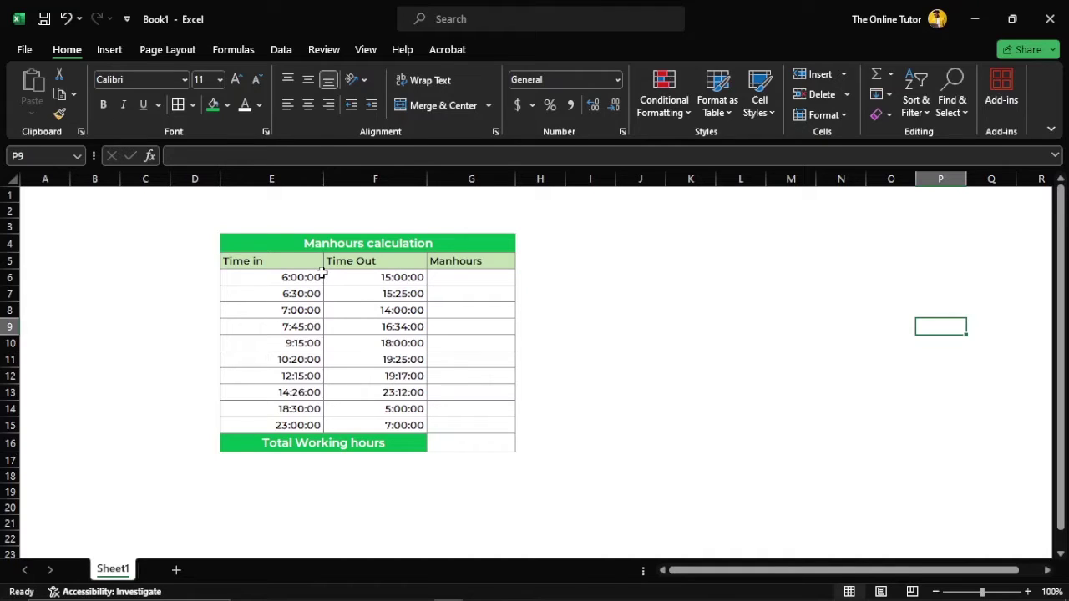
# Examine the Time in and Time Out entries of the manhours table, including the stored AM/PM values.
pyautogui.click(258, 262)
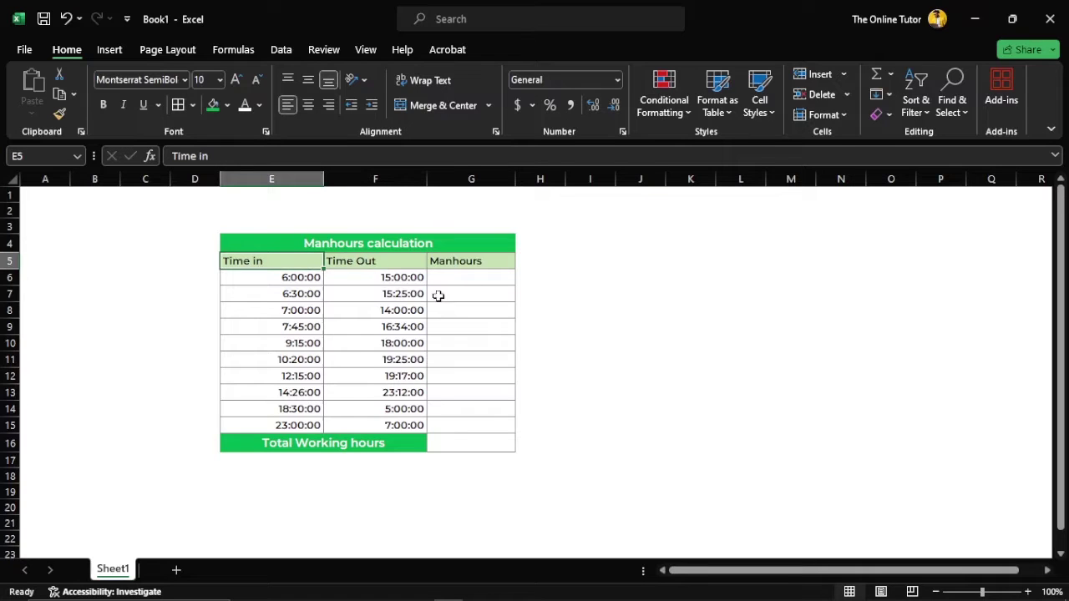
pyautogui.click(409, 264)
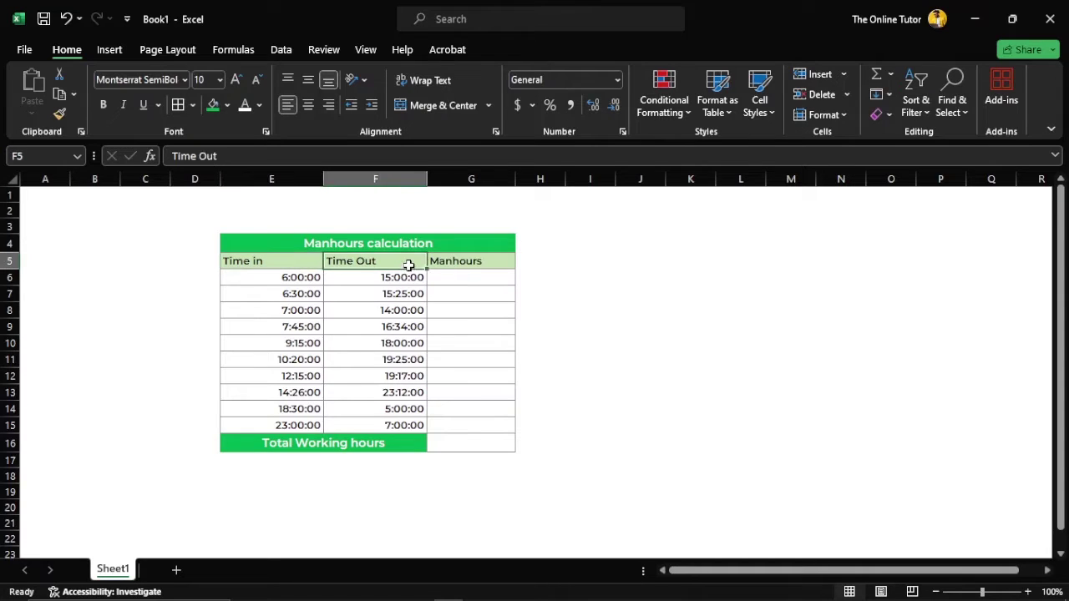
pyautogui.click(279, 278)
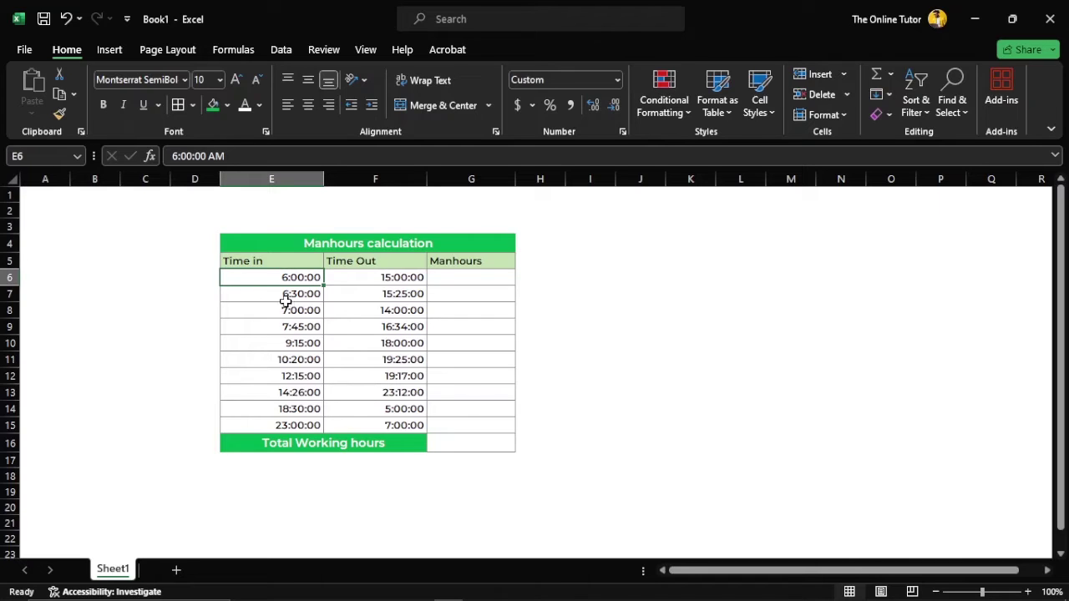
pyautogui.click(274, 293)
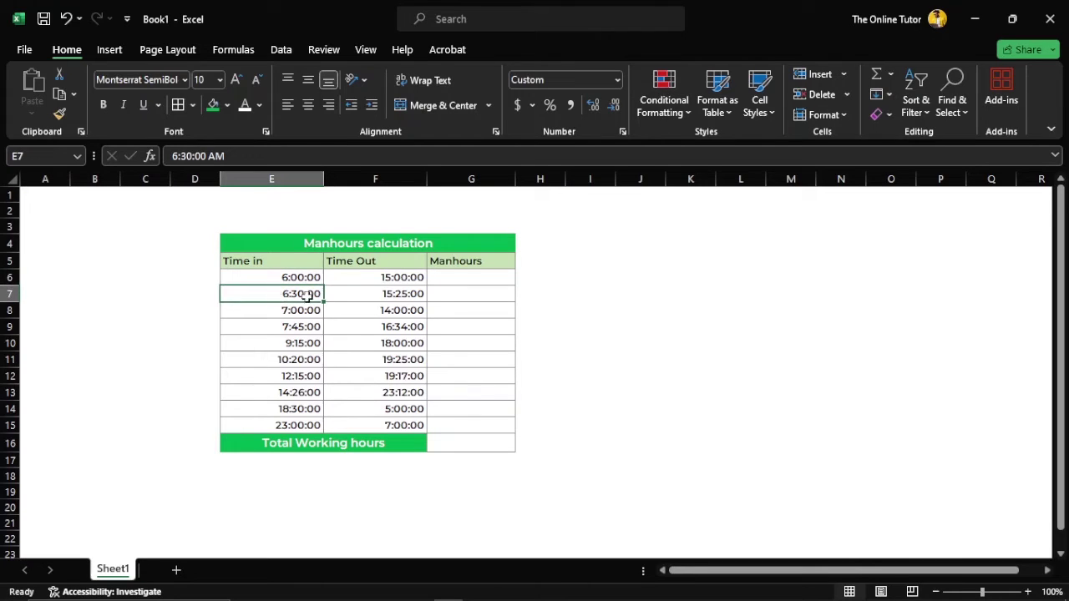
pyautogui.doubleClick(278, 408)
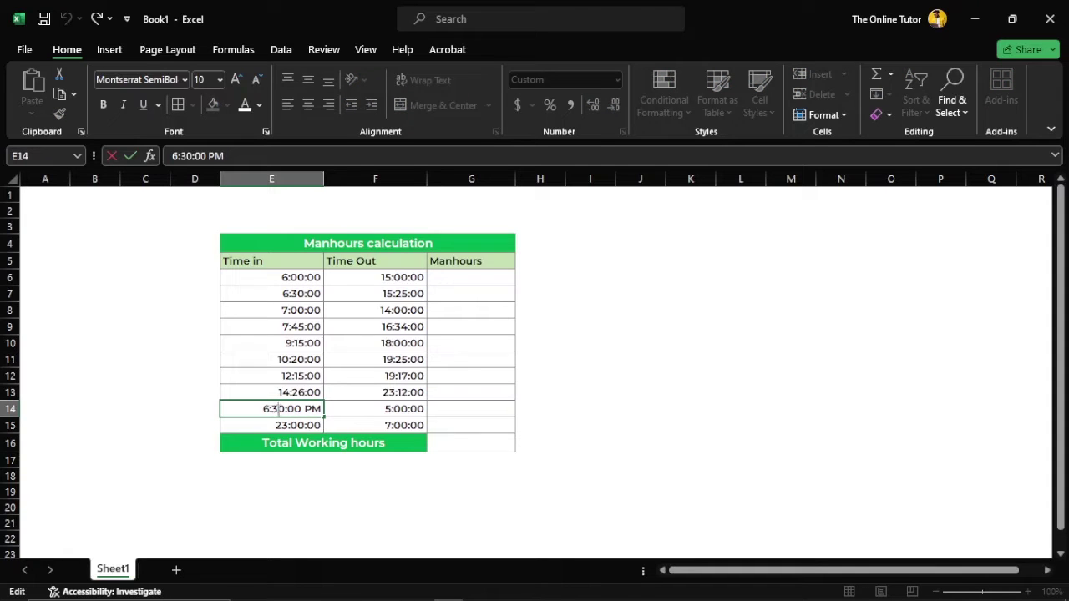
pyautogui.click(167, 409)
pyautogui.doubleClick(263, 428)
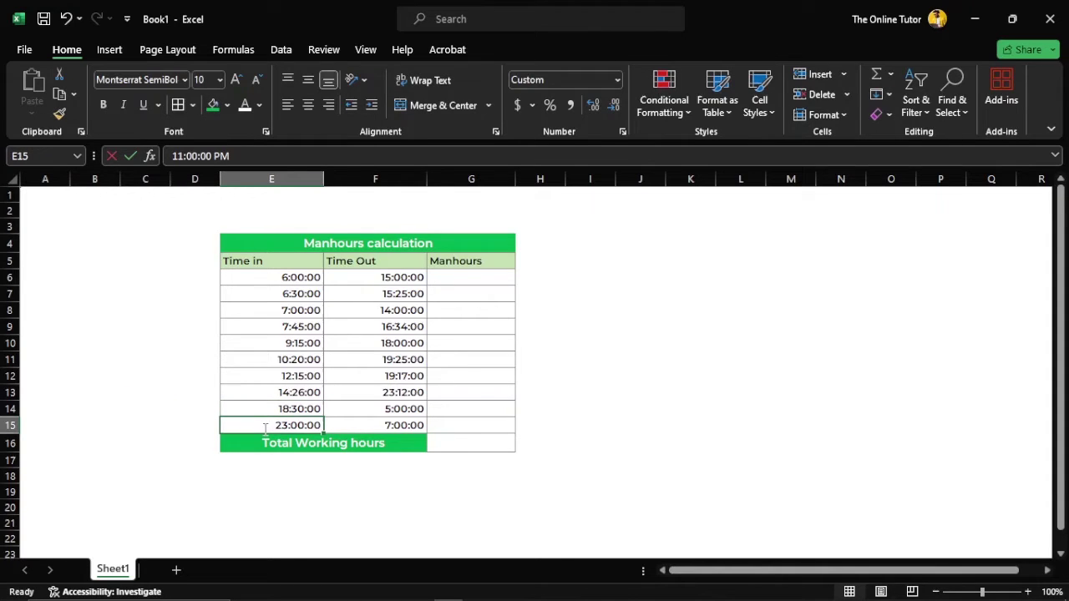
pyautogui.click(172, 426)
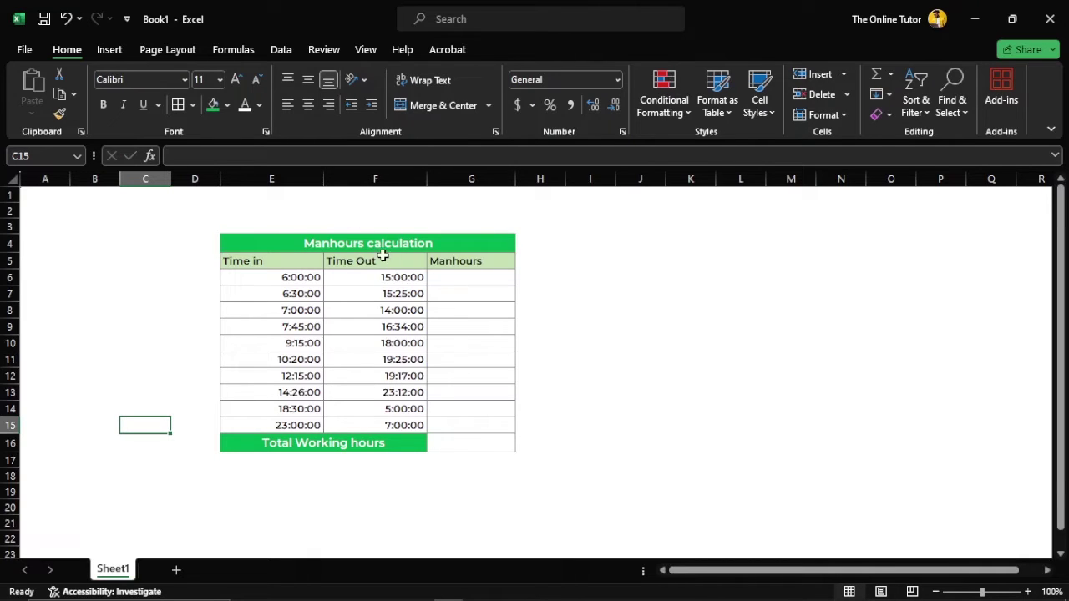
pyautogui.doubleClick(353, 279)
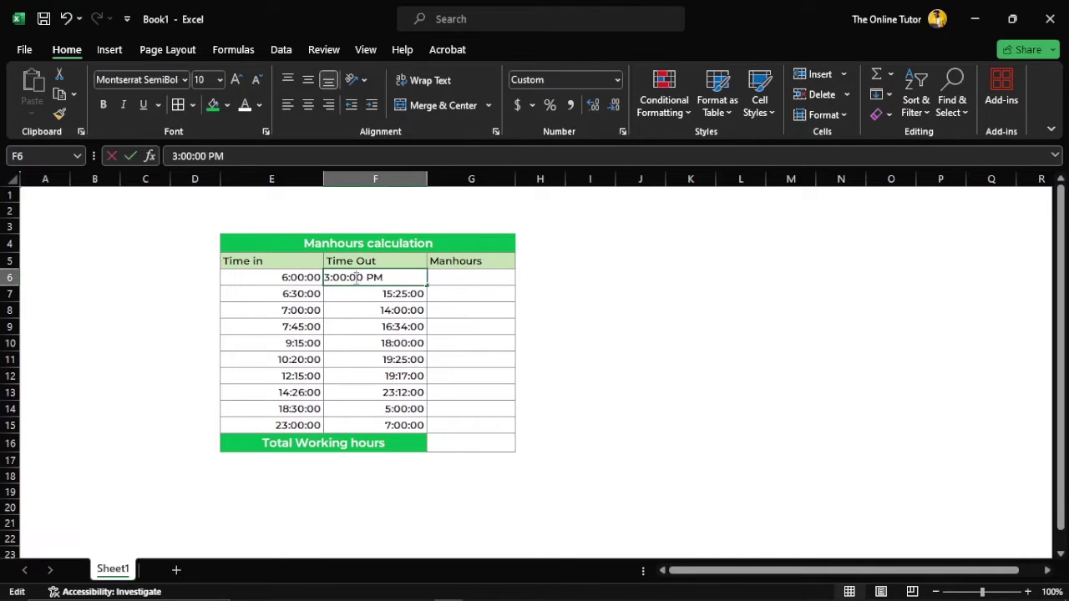
pyautogui.doubleClick(355, 293)
pyautogui.doubleClick(354, 310)
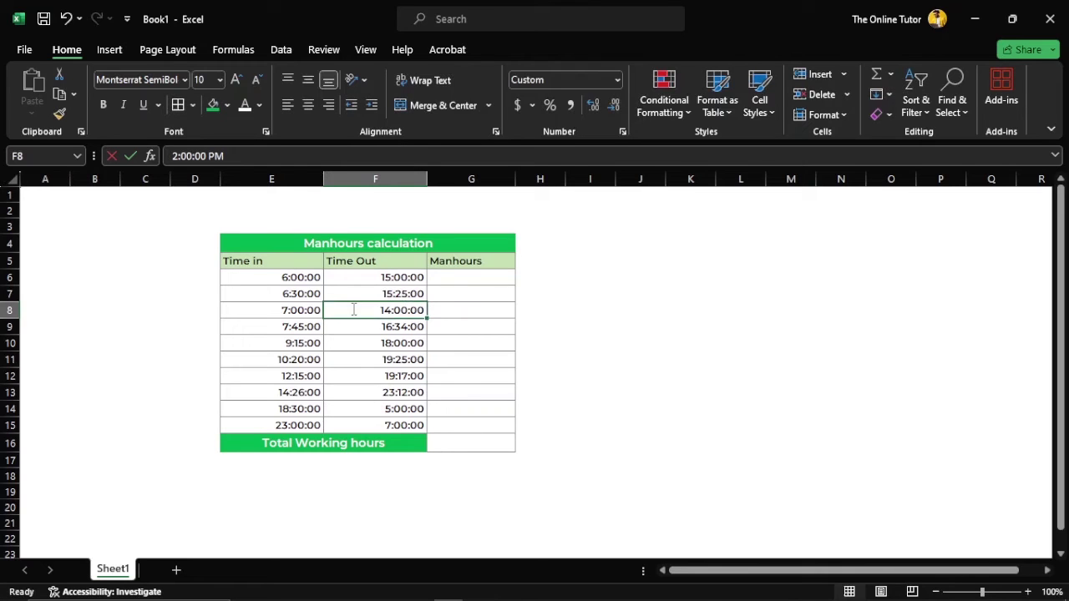
pyautogui.doubleClick(358, 327)
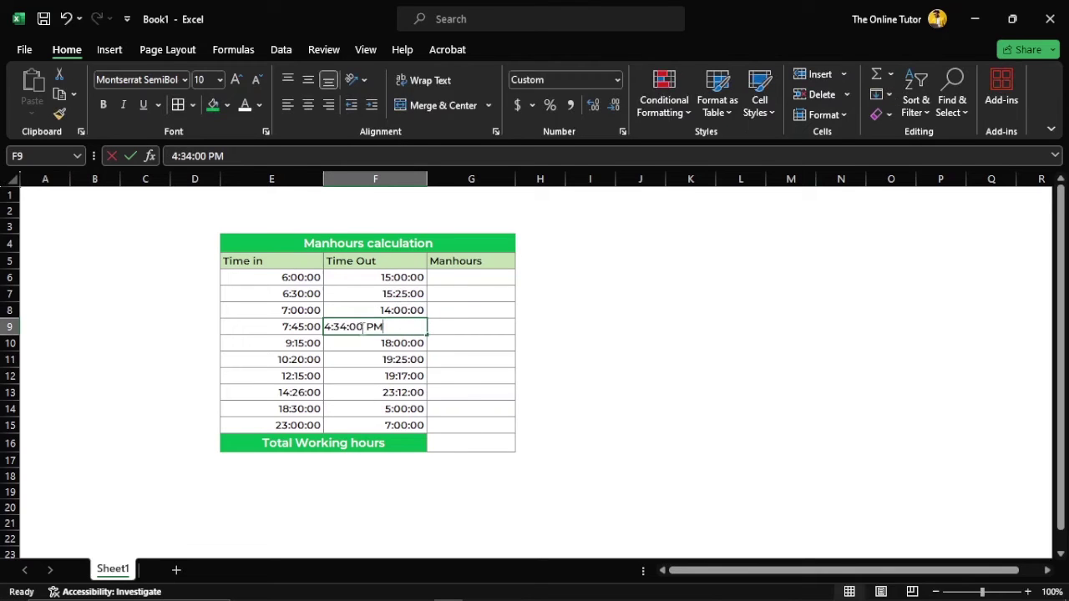
pyautogui.click(650, 339)
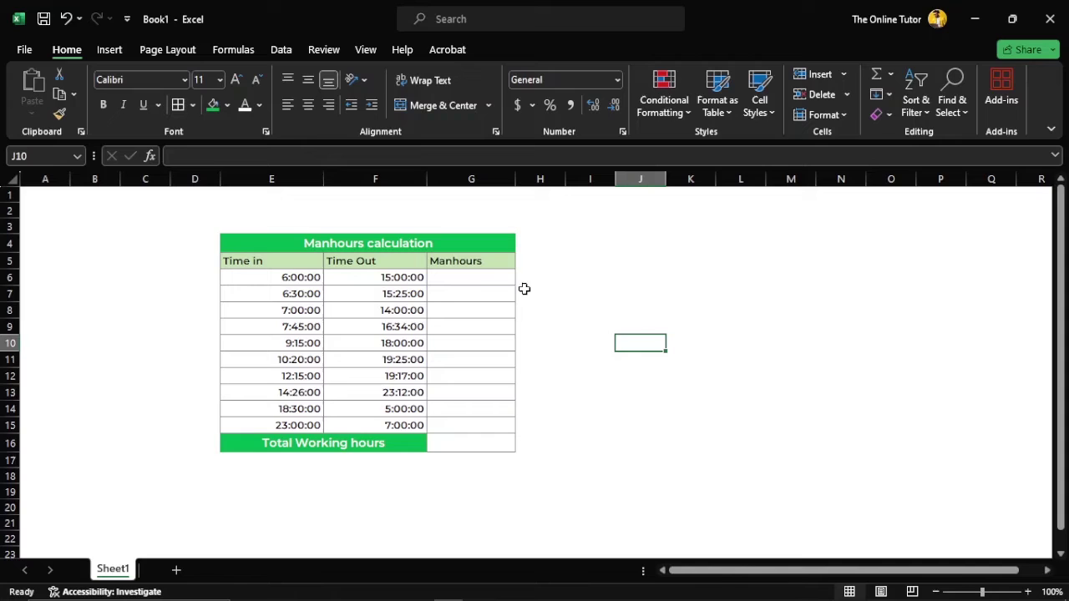
# Enter the formula =(F6-E6) in G6 to subtract the time in from the time out.
pyautogui.click(489, 277)
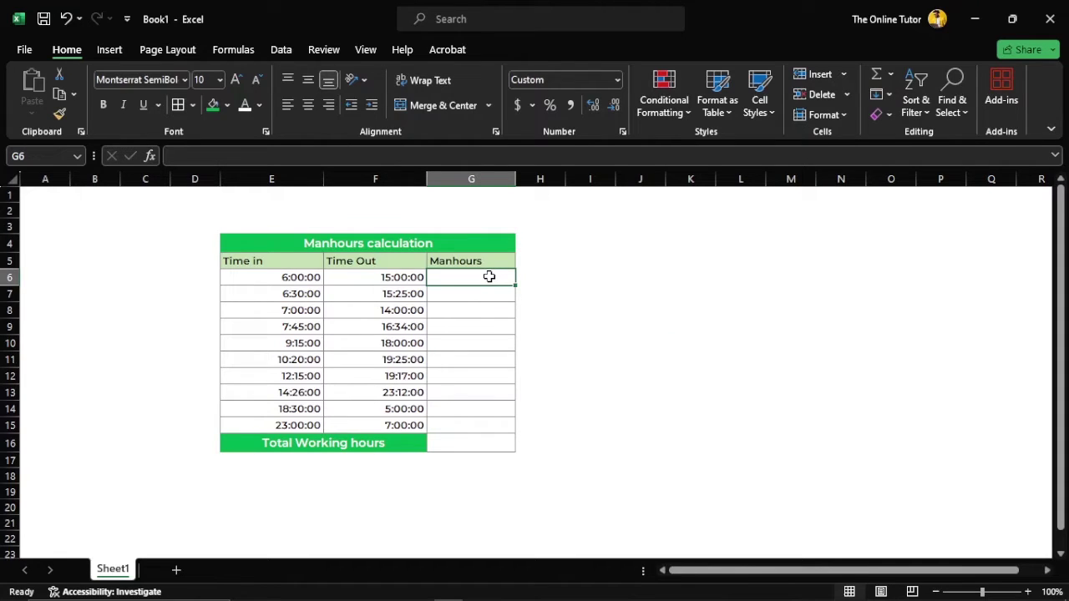
pyautogui.write('=')
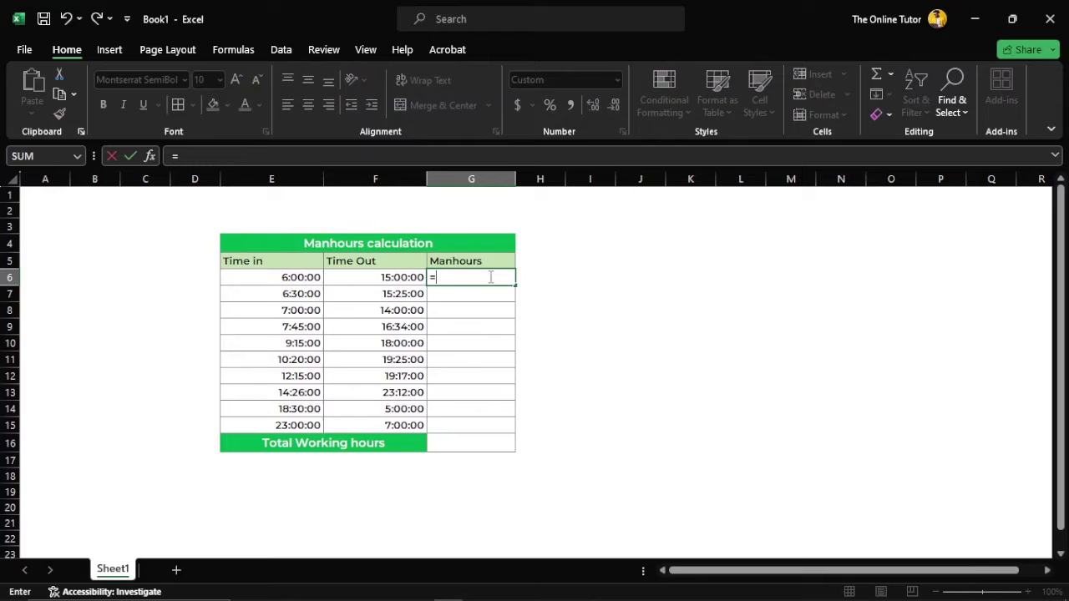
pyautogui.write('(')
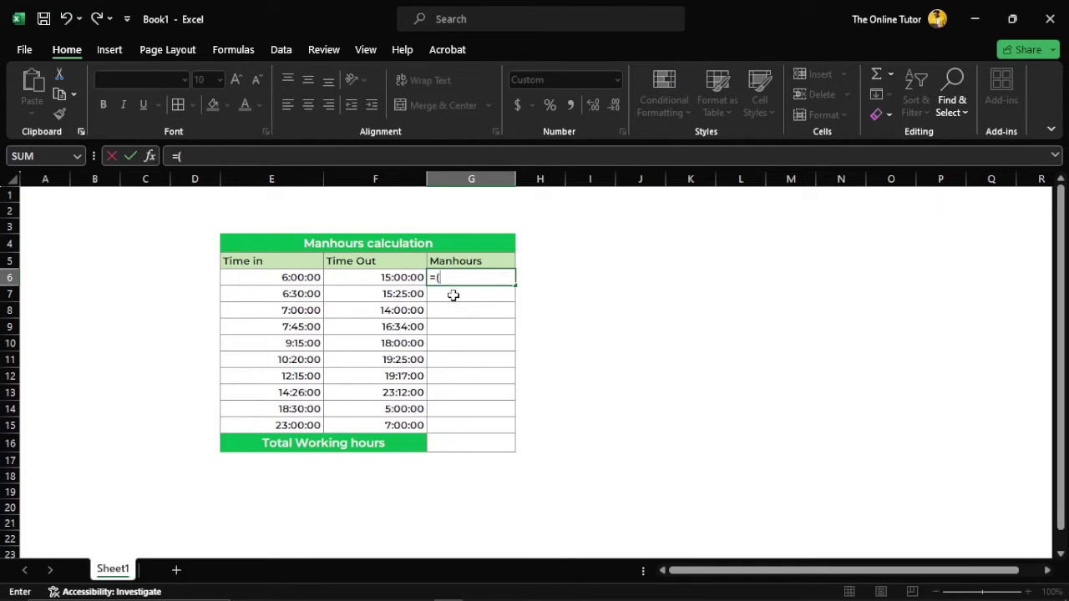
pyautogui.click(357, 274)
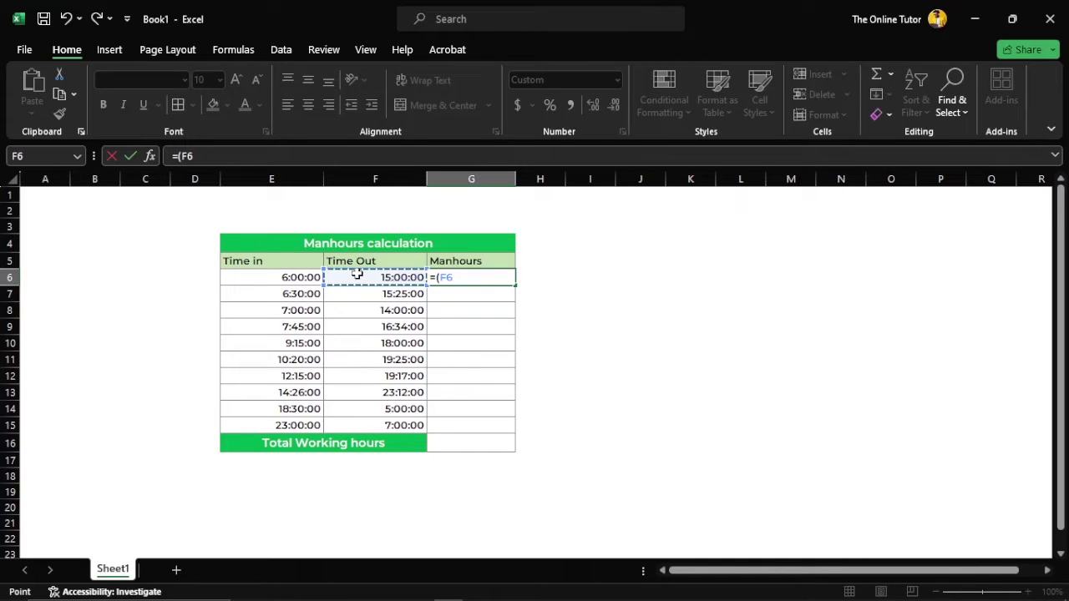
pyautogui.write('-')
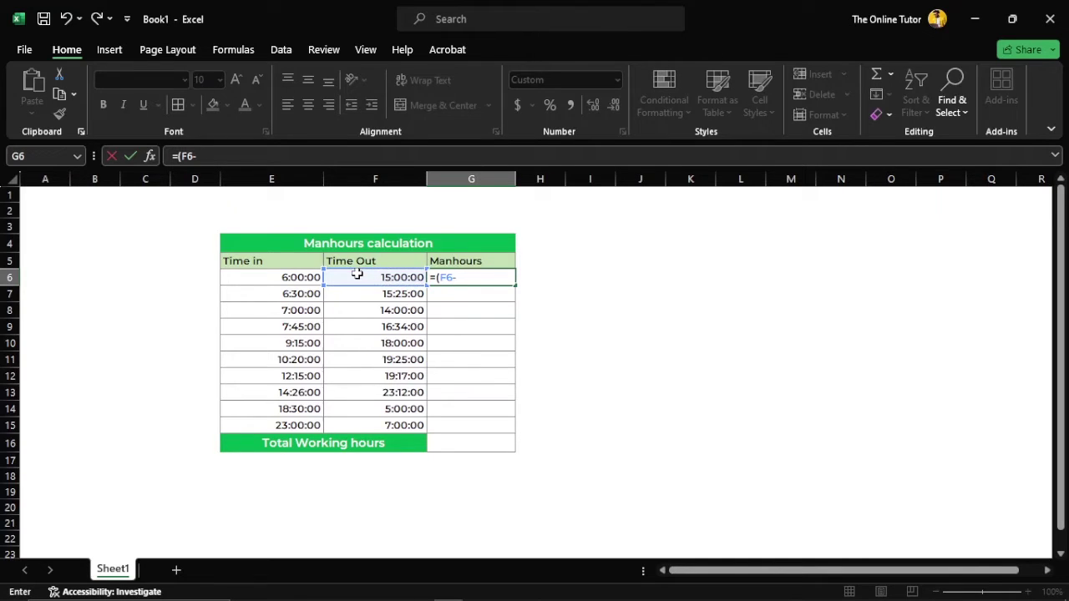
pyautogui.click(306, 276)
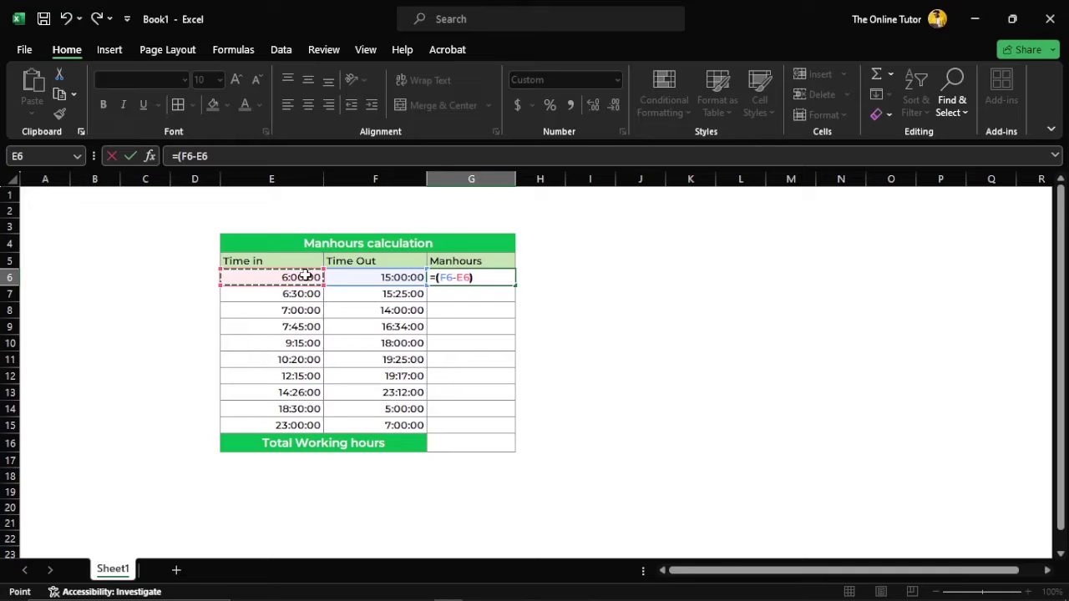
pyautogui.write(')')
pyautogui.press('Return')
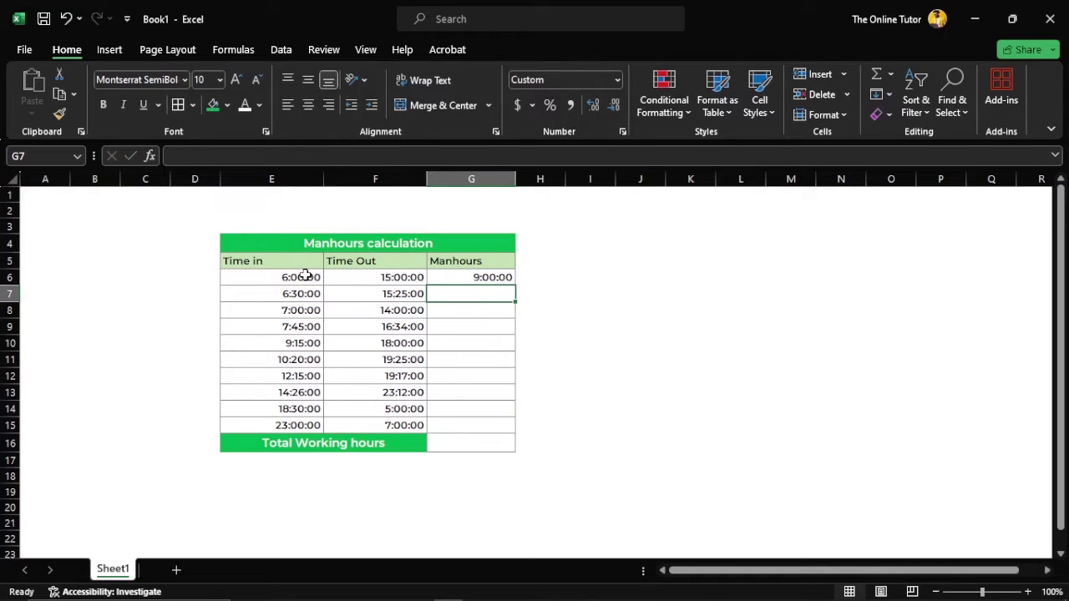
# Fill the G6 subtraction formula down the Manhours column through G15.
pyautogui.click(476, 277)
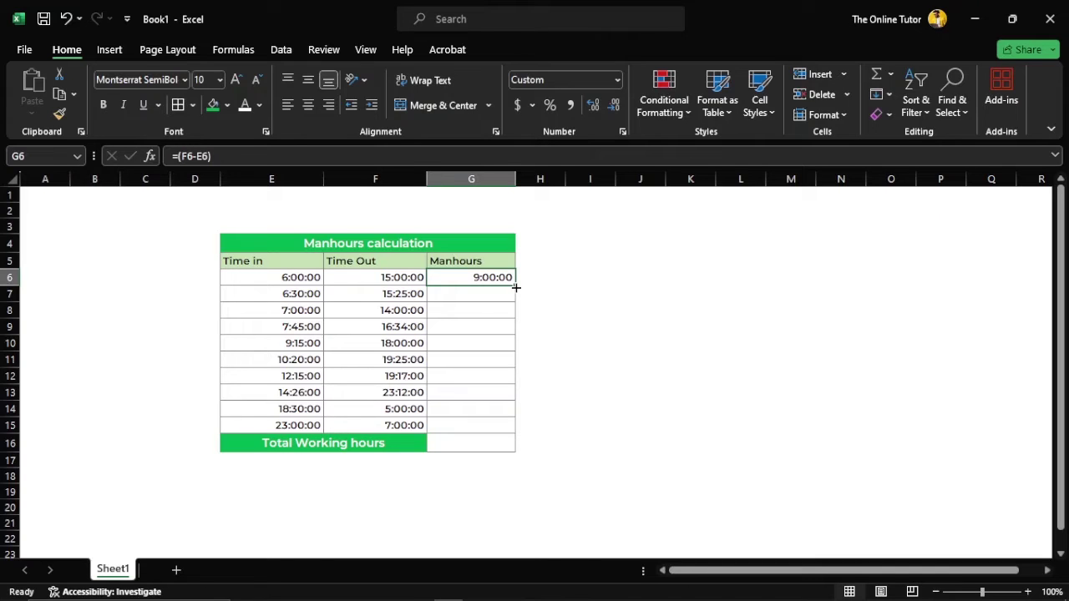
pyautogui.moveTo(516, 287); pyautogui.dragTo(517, 439)
pyautogui.click(614, 274)
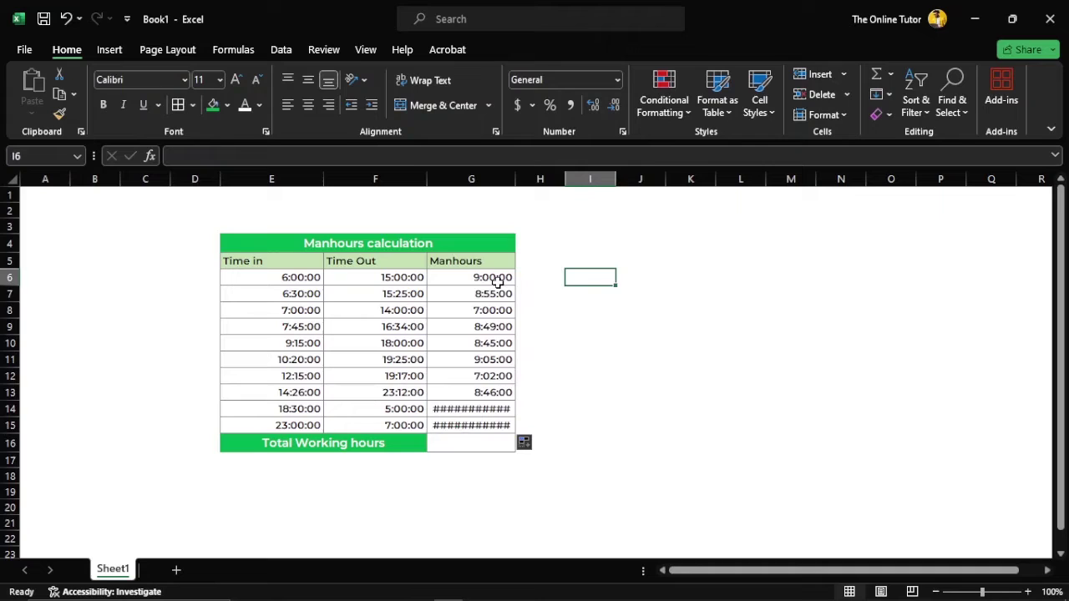
# Examine the Manhours results row by row, including the overnight shift in row 14 and its time in and time out.
pyautogui.click(498, 284)
pyautogui.click(493, 294)
pyautogui.click(478, 311)
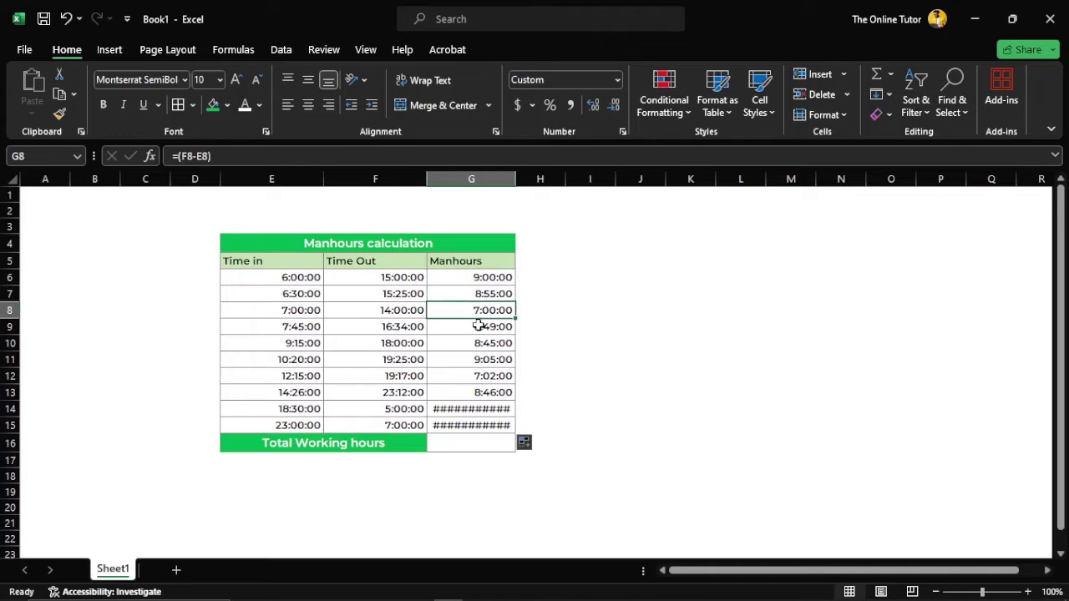
pyautogui.click(478, 327)
pyautogui.click(478, 344)
pyautogui.click(477, 362)
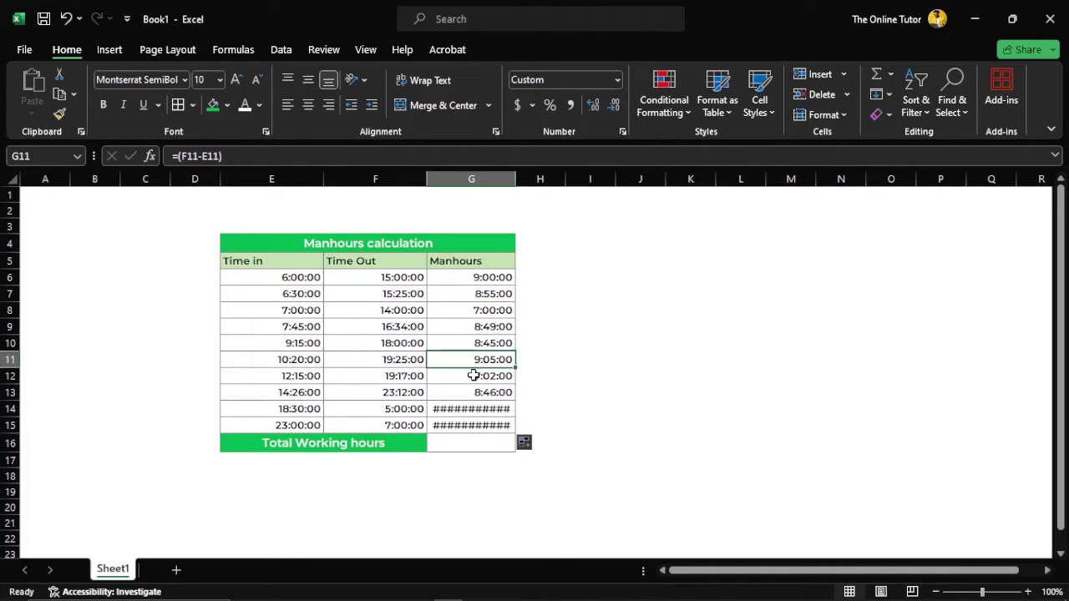
pyautogui.click(473, 376)
pyautogui.click(477, 392)
pyautogui.click(311, 408)
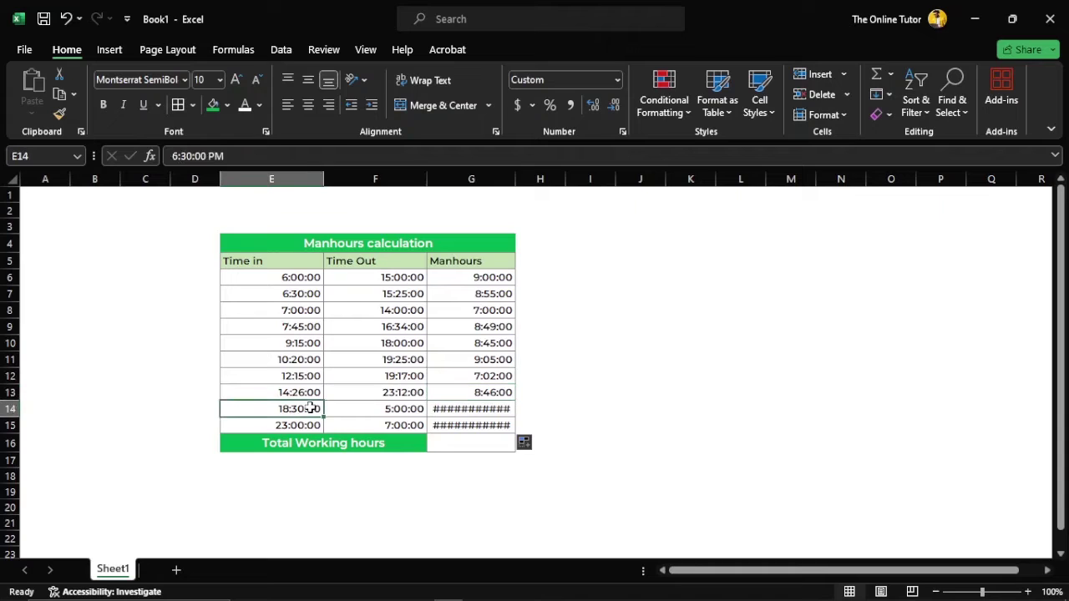
pyautogui.click(386, 409)
pyautogui.click(449, 409)
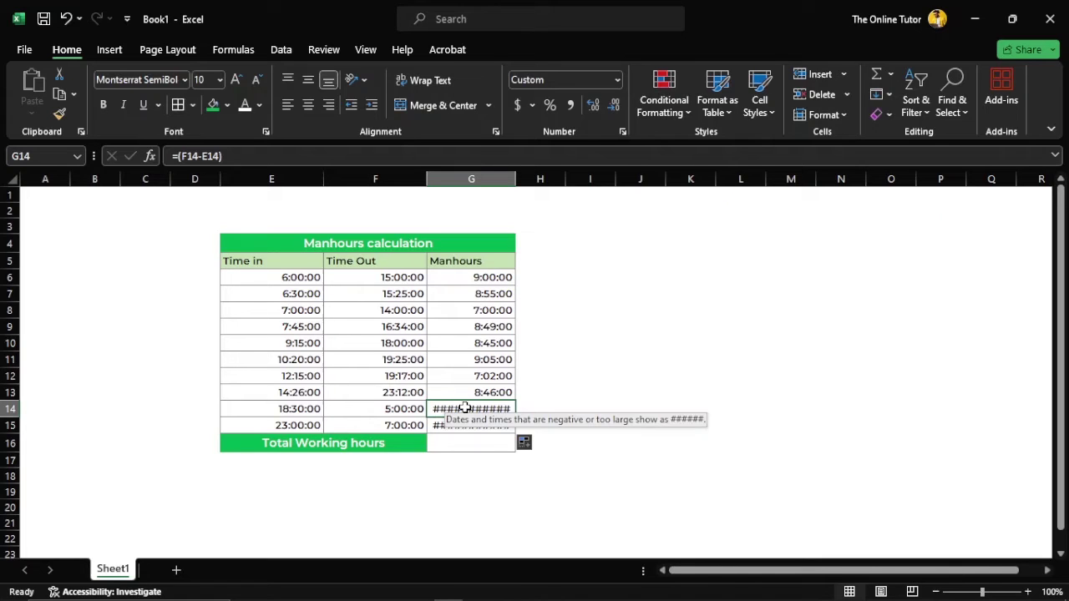
pyautogui.click(629, 339)
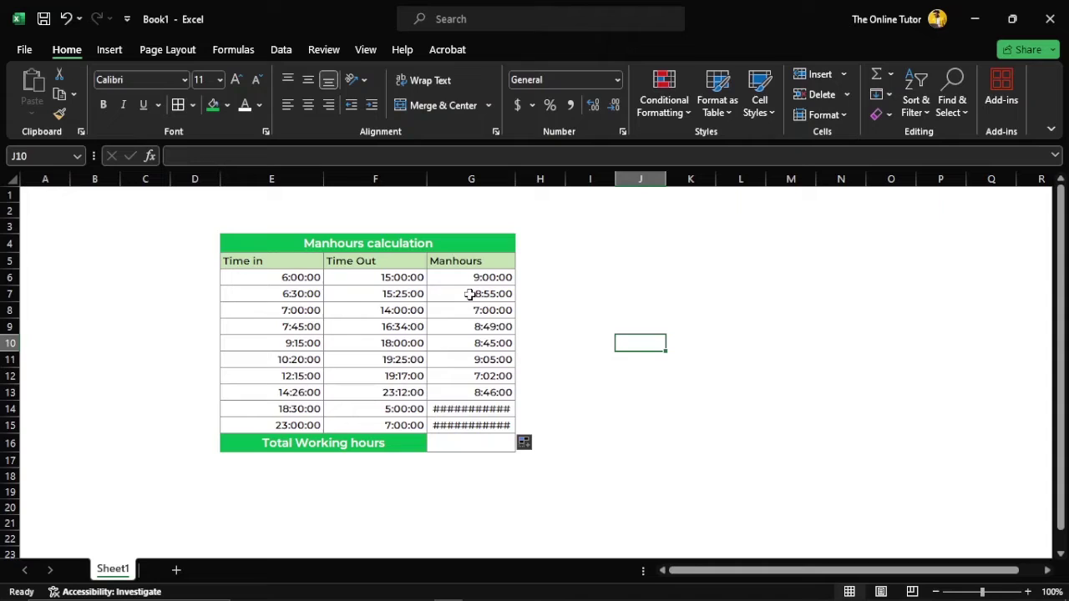
# Clear the Manhours formulas from G7 to G15, leaving only G6.
pyautogui.moveTo(470, 294); pyautogui.dragTo(470, 429)
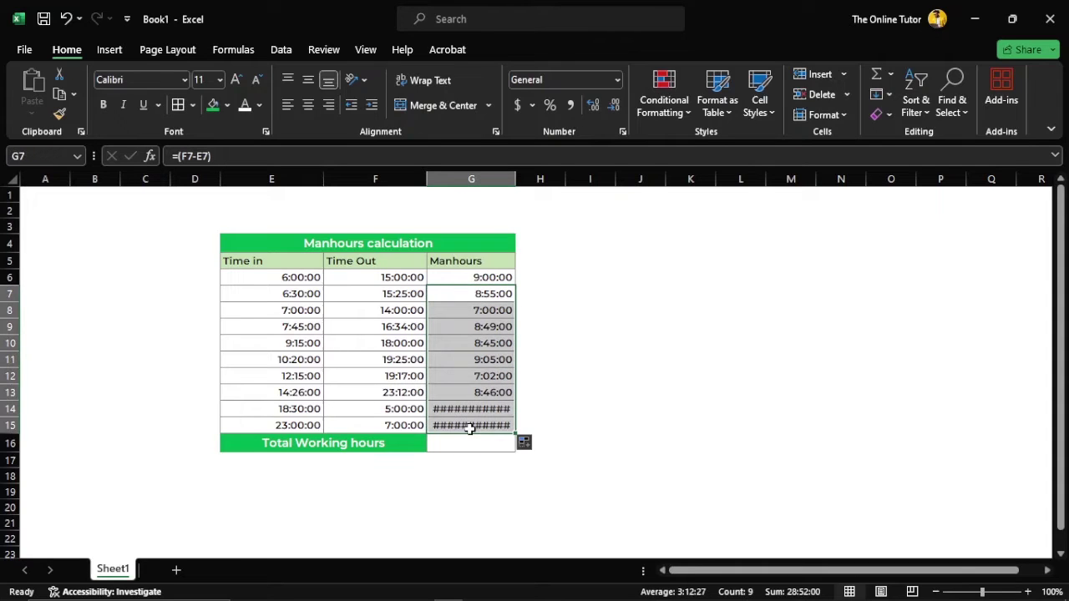
pyautogui.press('Delete')
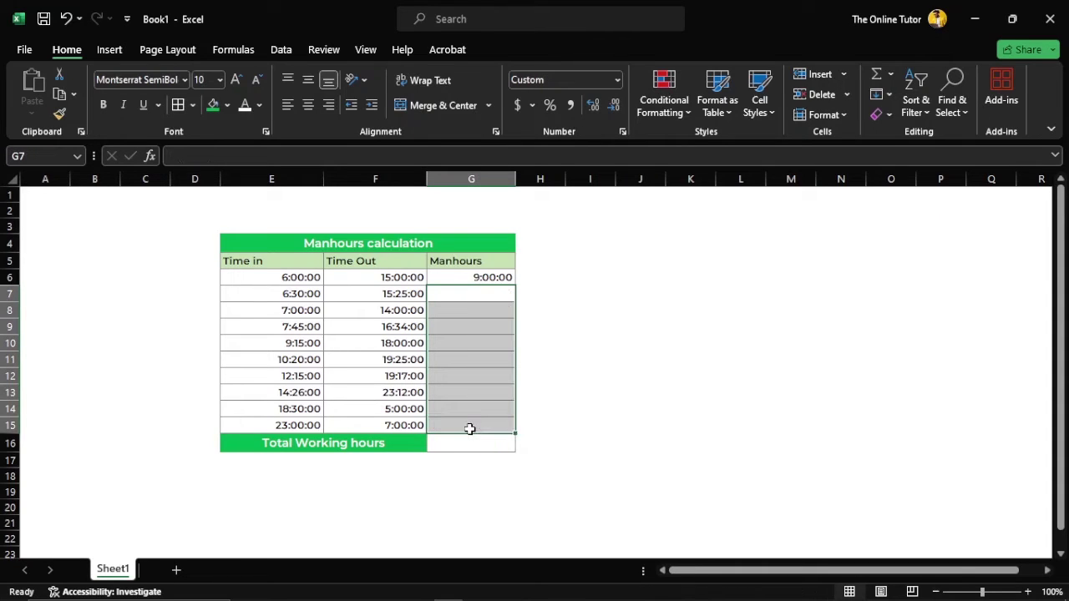
pyautogui.click(693, 363)
# Change the formula in G6 to =MOD(F6-E6,1) to handle shifts that pass midnight.
pyautogui.doubleClick(470, 278)
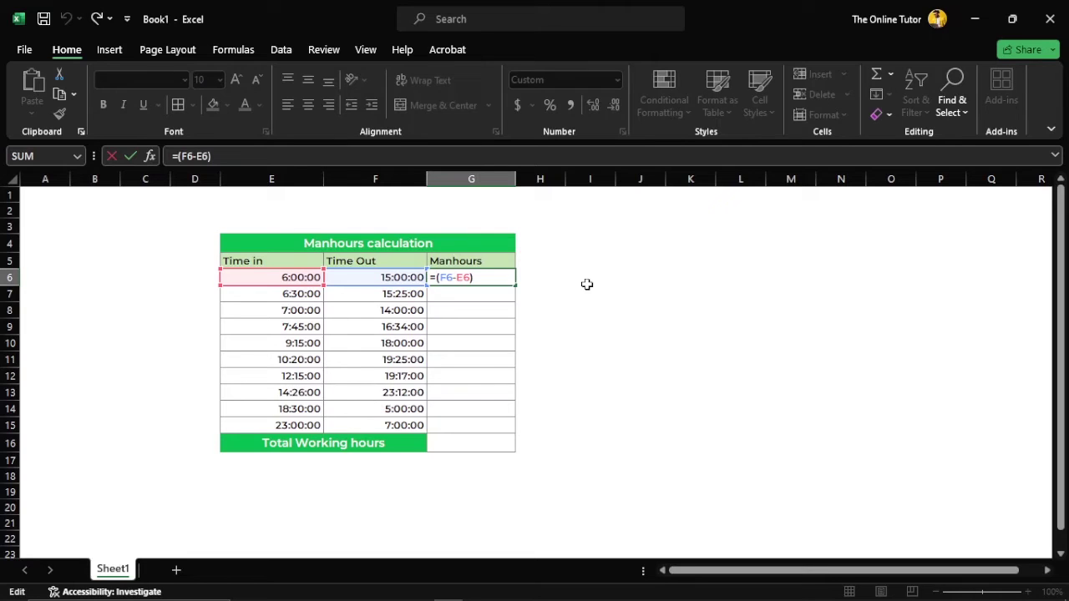
pyautogui.write('mod')
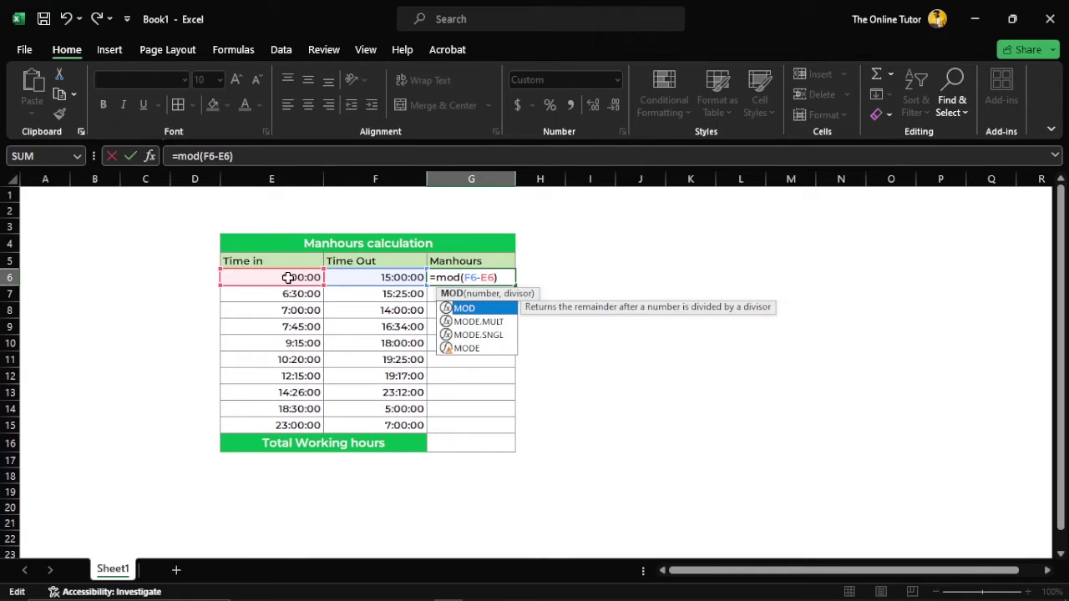
pyautogui.click(494, 279)
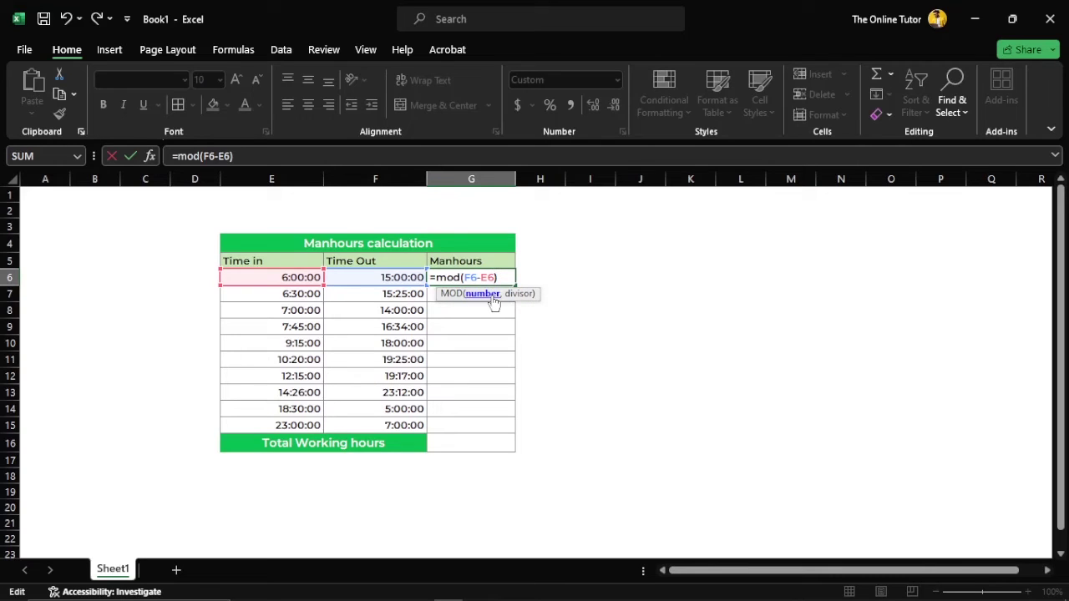
pyautogui.write(',1')
pyautogui.press('Return')
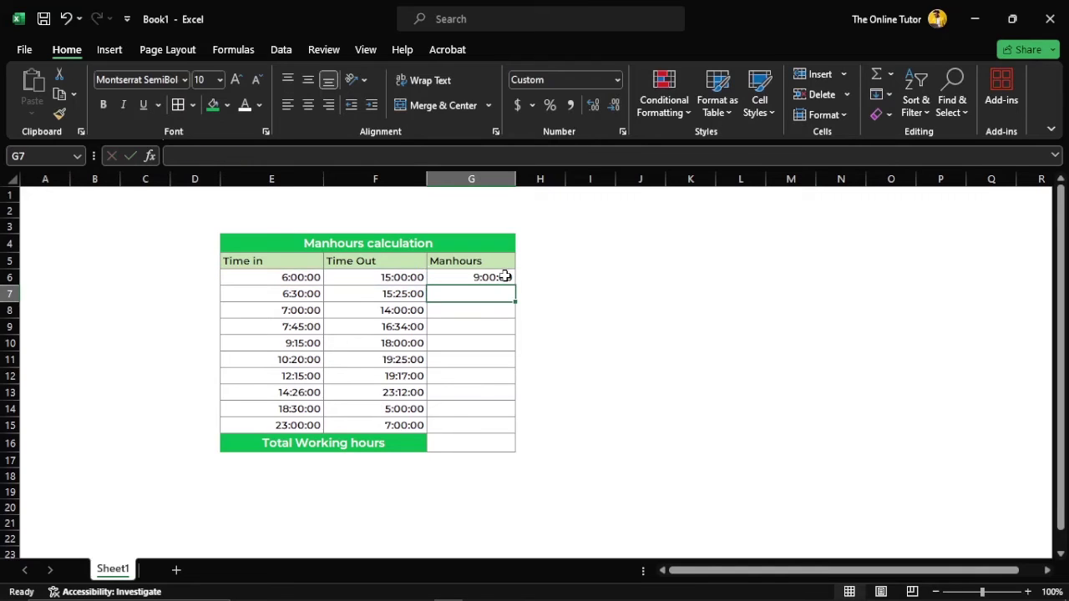
# Fill the MOD formula from G6 down through G15 and check the overnight shifts in rows 14 and 15.
pyautogui.click(504, 278)
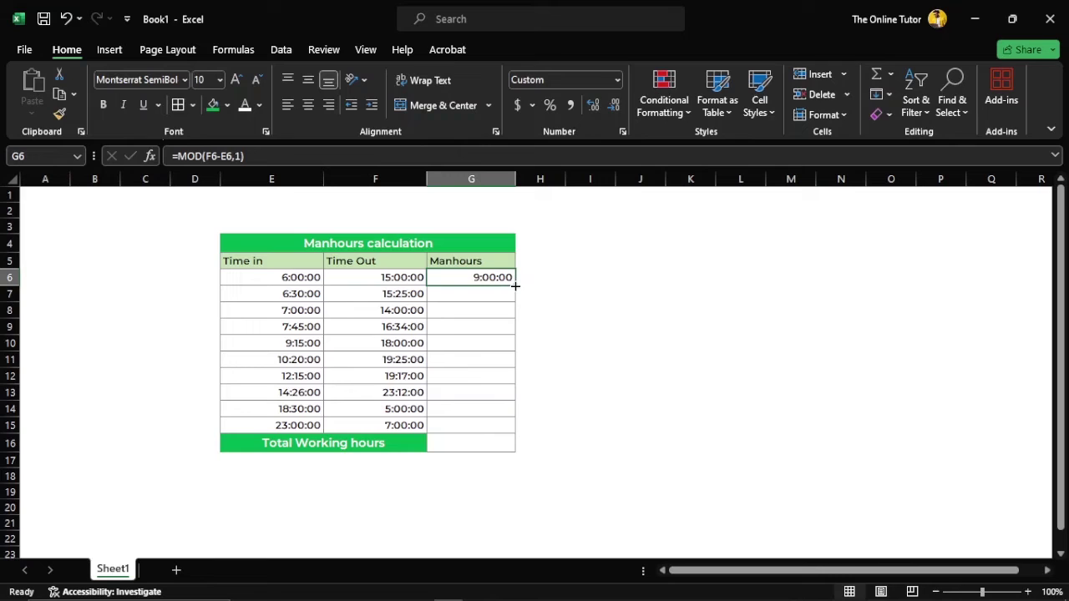
pyautogui.moveTo(516, 286); pyautogui.dragTo(512, 431)
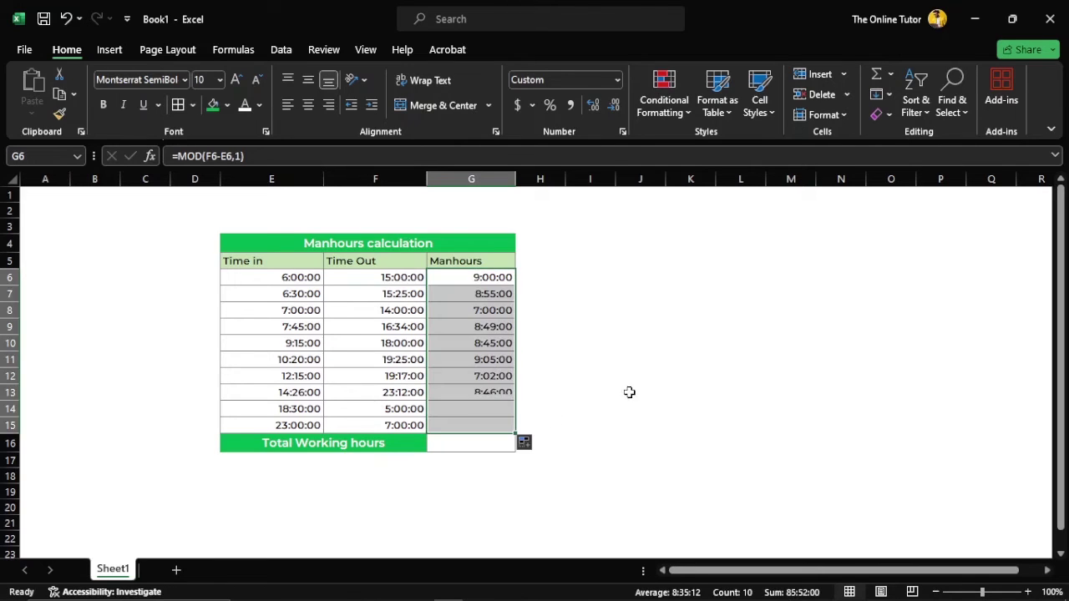
pyautogui.click(589, 410)
pyautogui.click(455, 411)
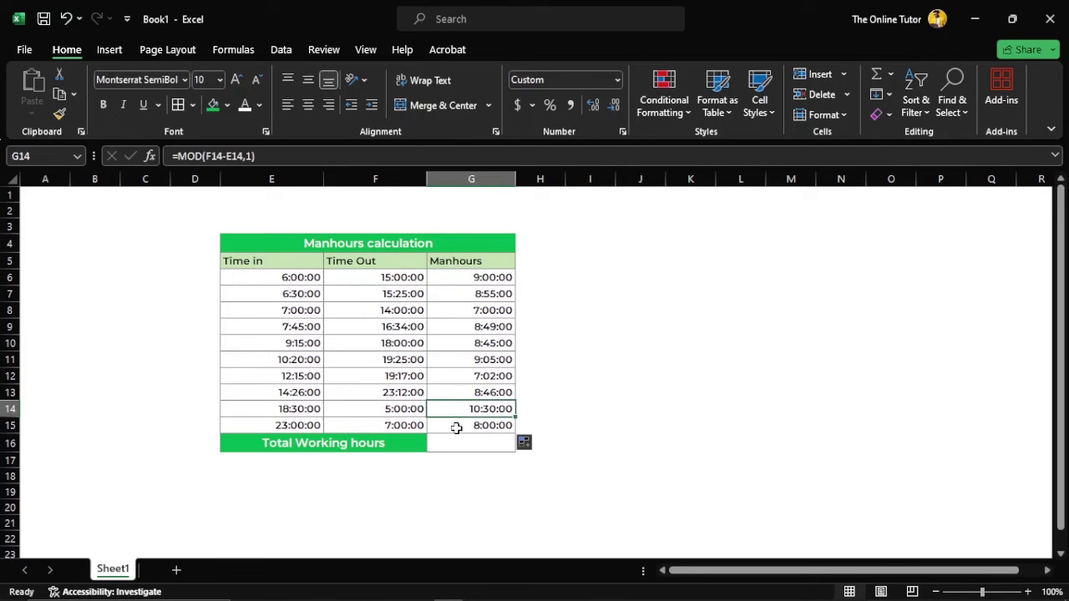
pyautogui.click(456, 427)
pyautogui.click(459, 408)
pyautogui.click(477, 423)
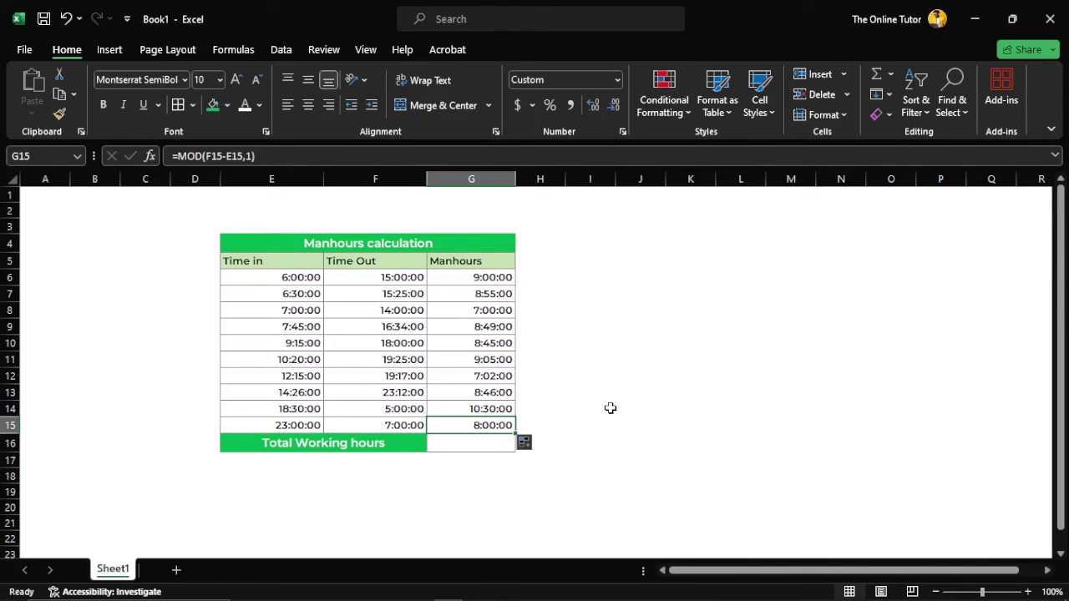
# Check the Manhours results and their MOD formulas in rows 13 to 15.
pyautogui.click(461, 410)
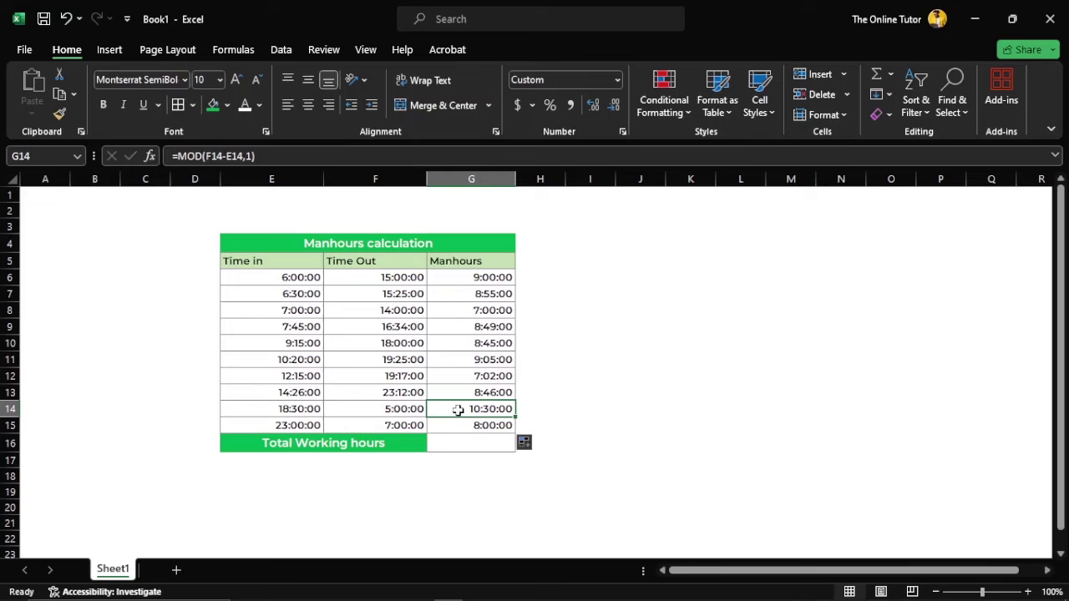
pyautogui.click(479, 426)
pyautogui.moveTo(489, 418); pyautogui.dragTo(493, 391)
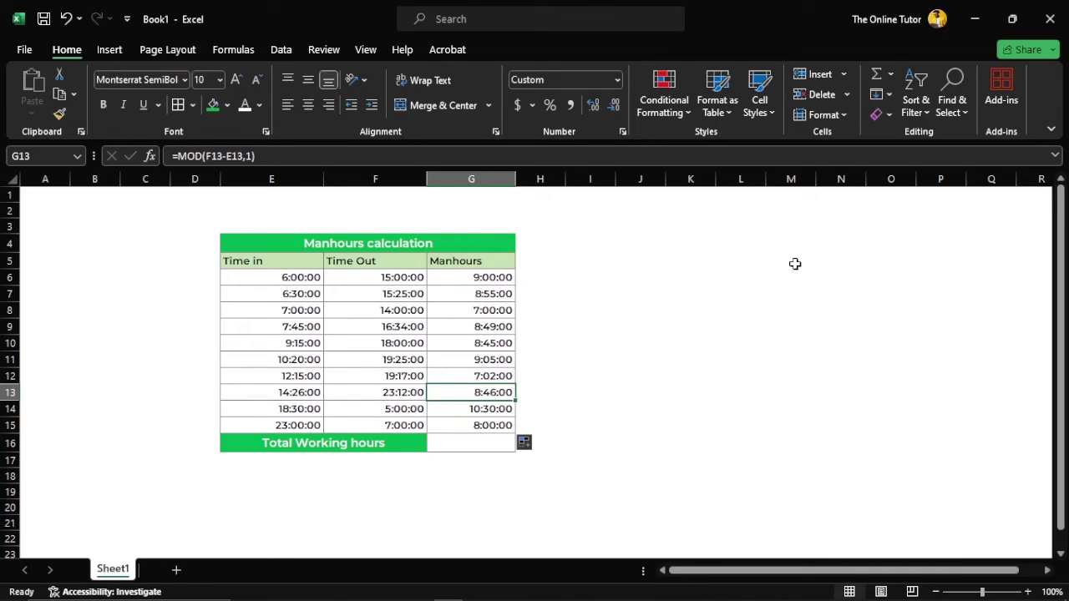
# Total the manhours in the Total Working hours cell G16 with =SUM(G6:G15).
pyautogui.click(452, 449)
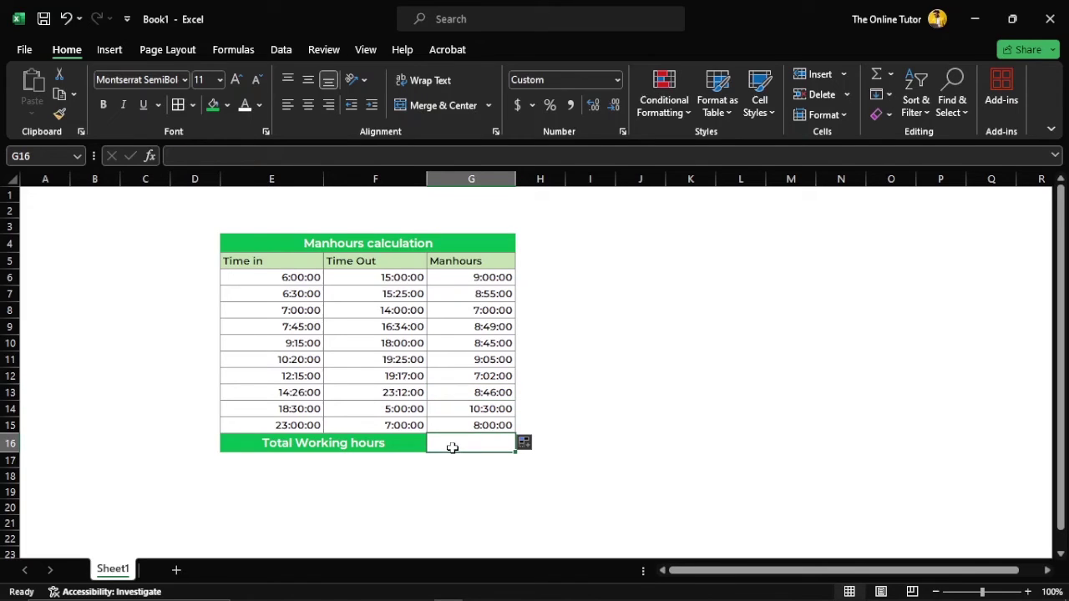
pyautogui.write('=')
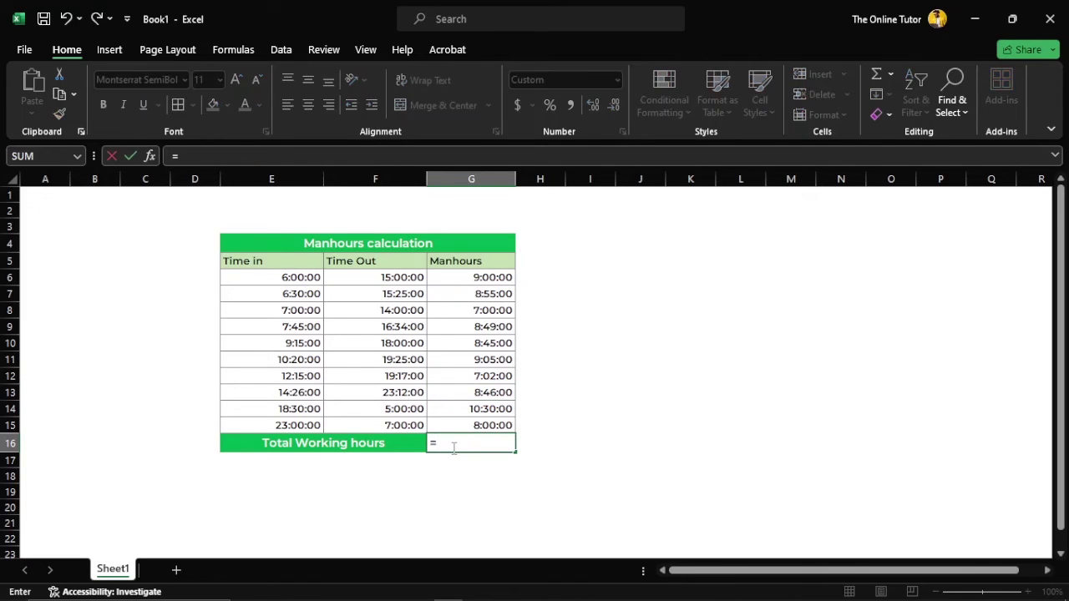
pyautogui.write('SU')
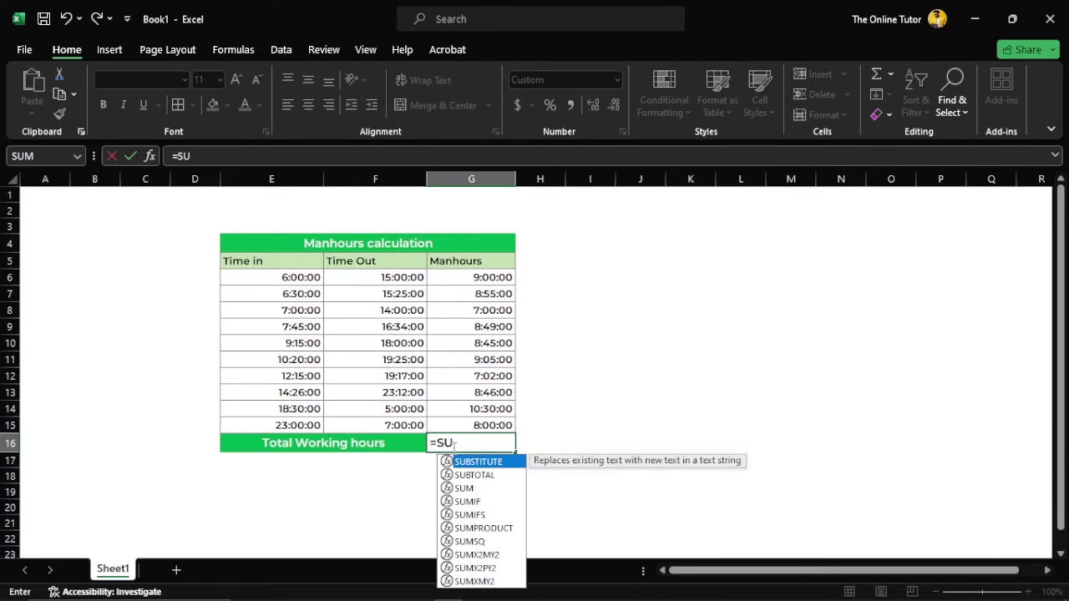
pyautogui.write('um(')
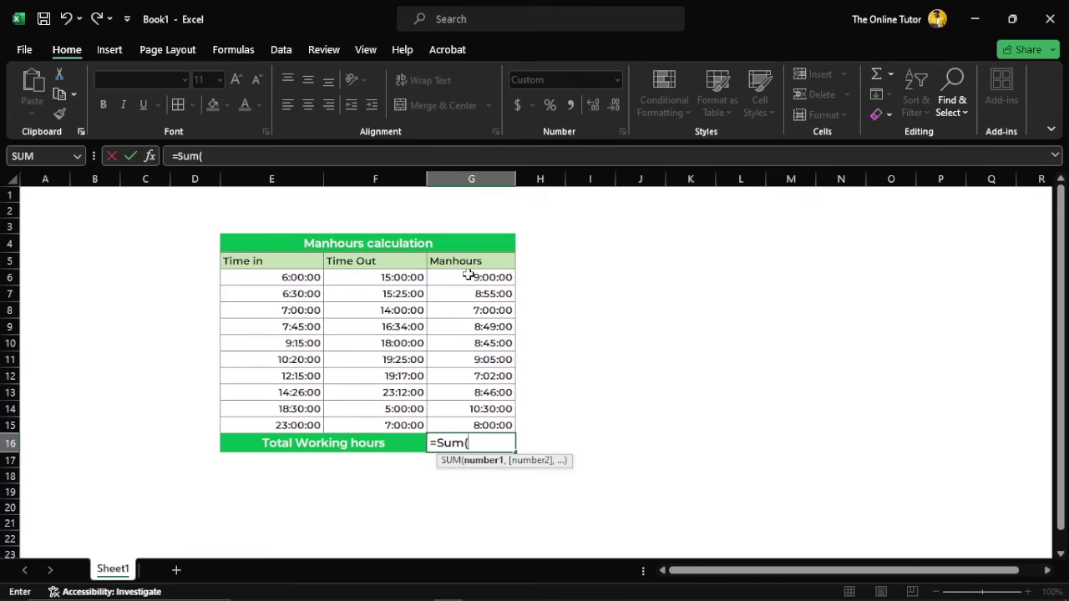
pyautogui.moveTo(470, 278); pyautogui.dragTo(468, 426)
pyautogui.write(')')
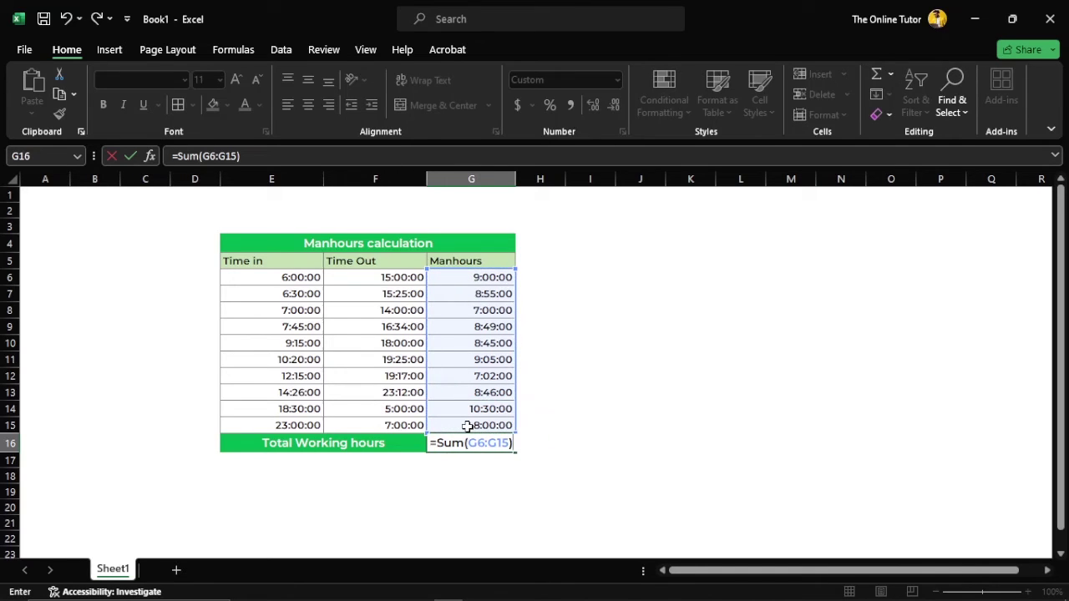
pyautogui.press('Return')
pyautogui.click(465, 443)
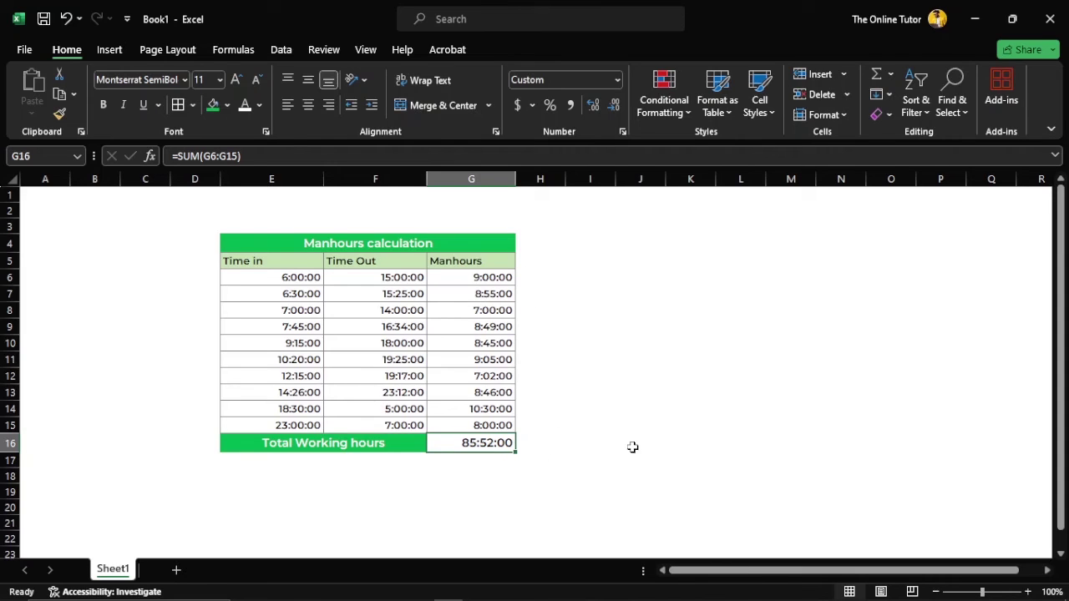
# Clear the SUM formula from the Total Working hours cell G16.
pyautogui.click(632, 446)
pyautogui.click(484, 447)
pyautogui.doubleClick(481, 444)
pyautogui.press('Escape')
pyautogui.click(690, 389)
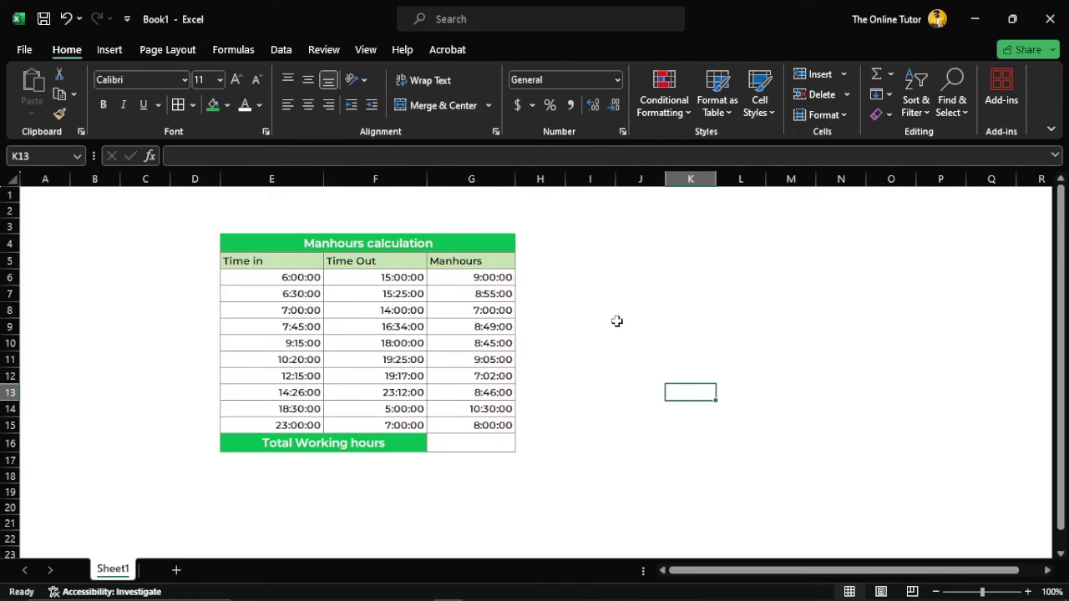
# Enter =MOD(F6-E6,1) in I5 beside the table and fill it down through I14.
pyautogui.click(607, 262)
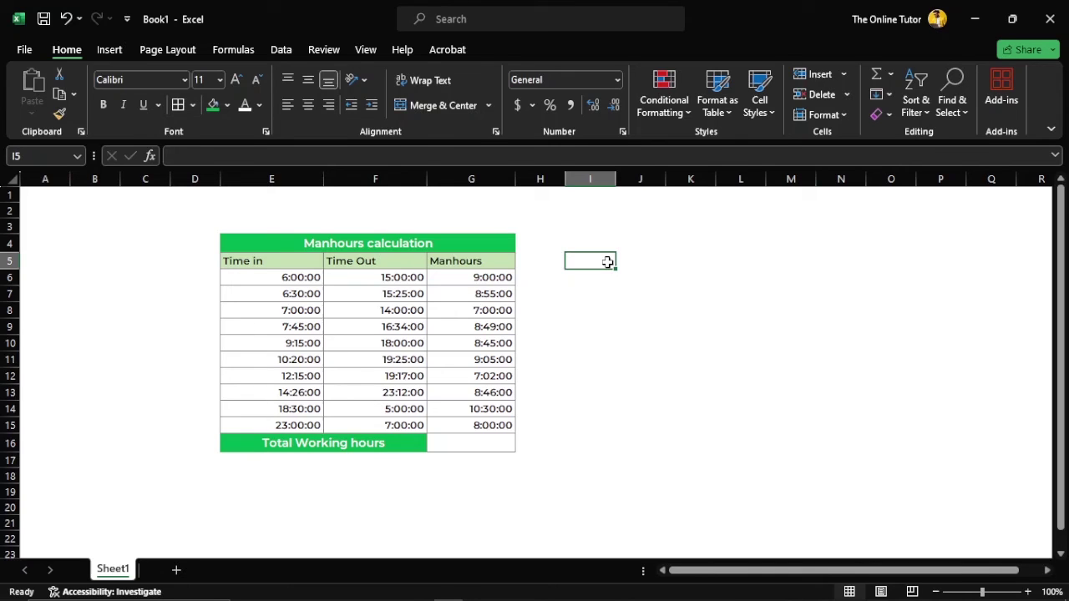
pyautogui.write('=mod')
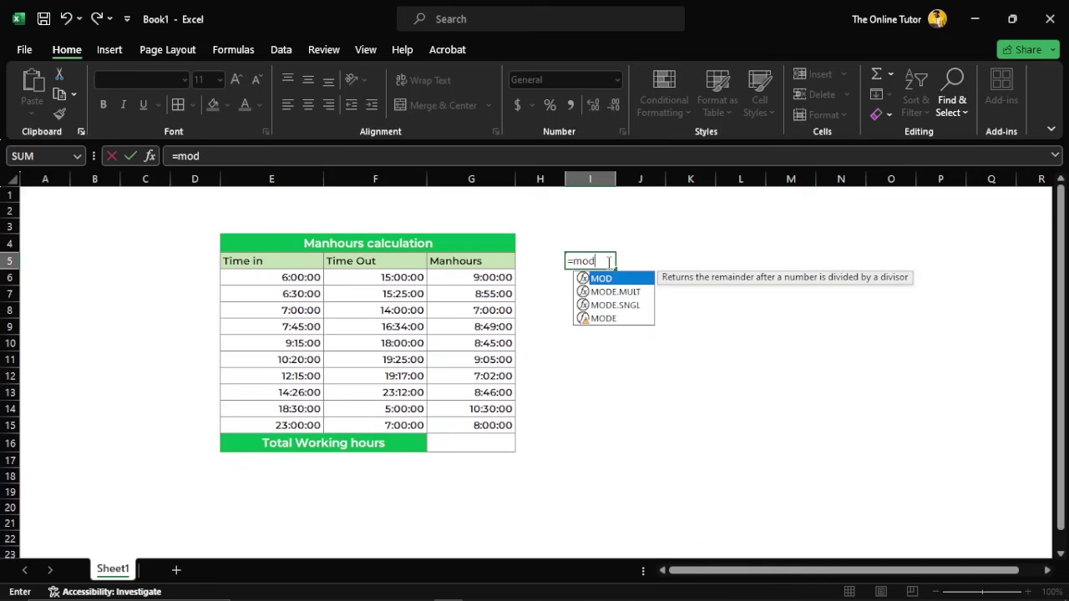
pyautogui.write('(')
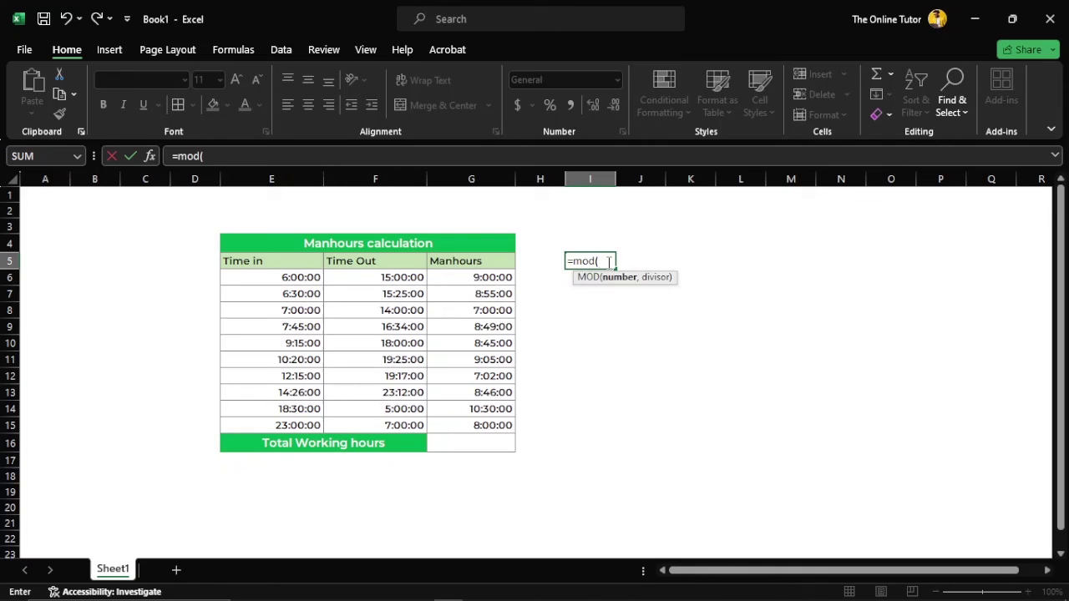
pyautogui.click(400, 276)
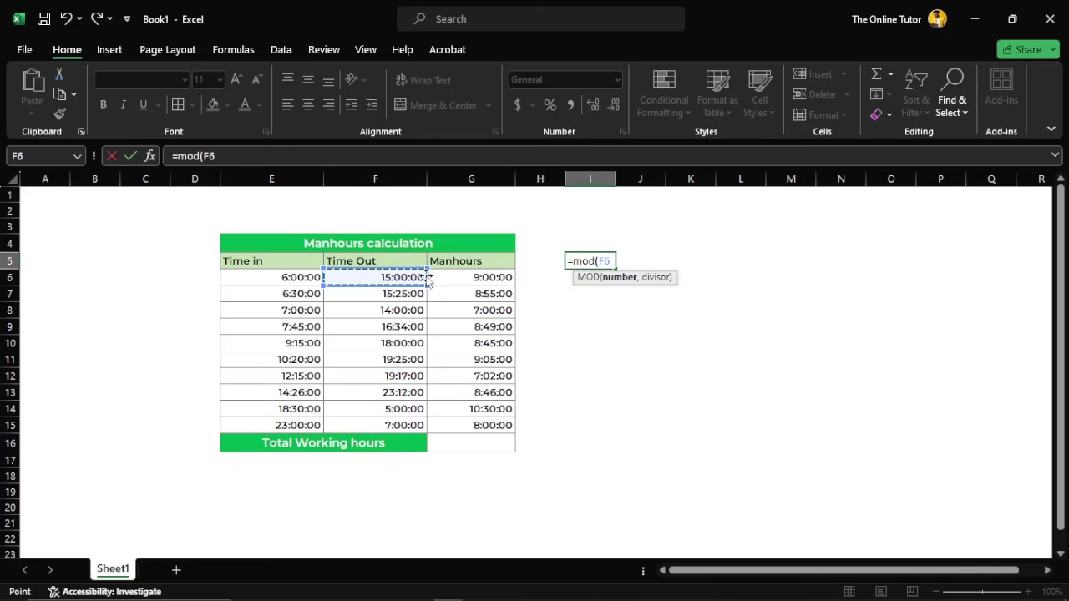
pyautogui.write('-')
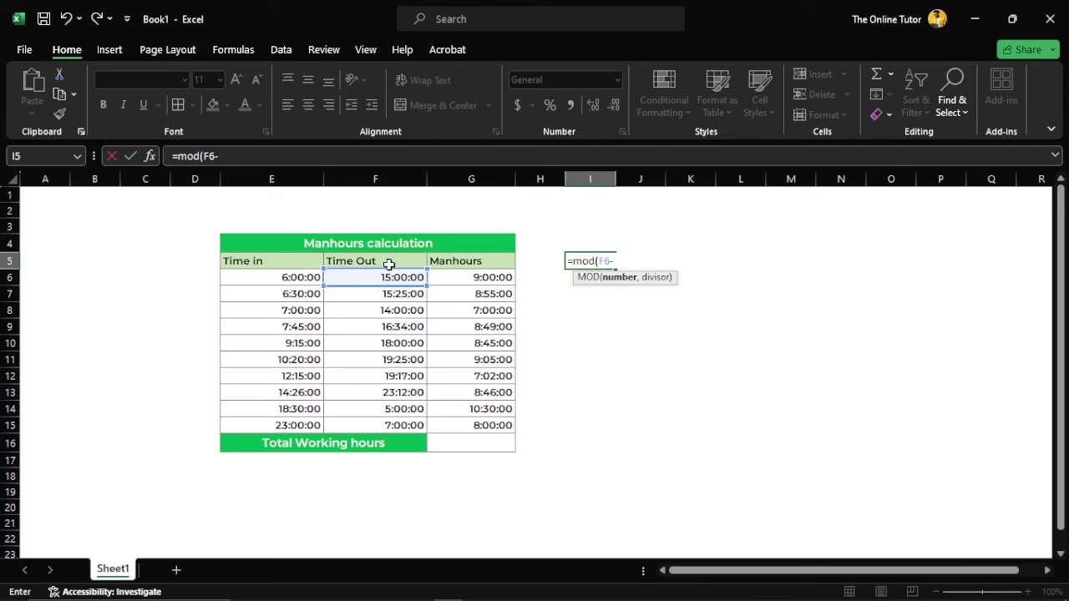
pyautogui.click(290, 277)
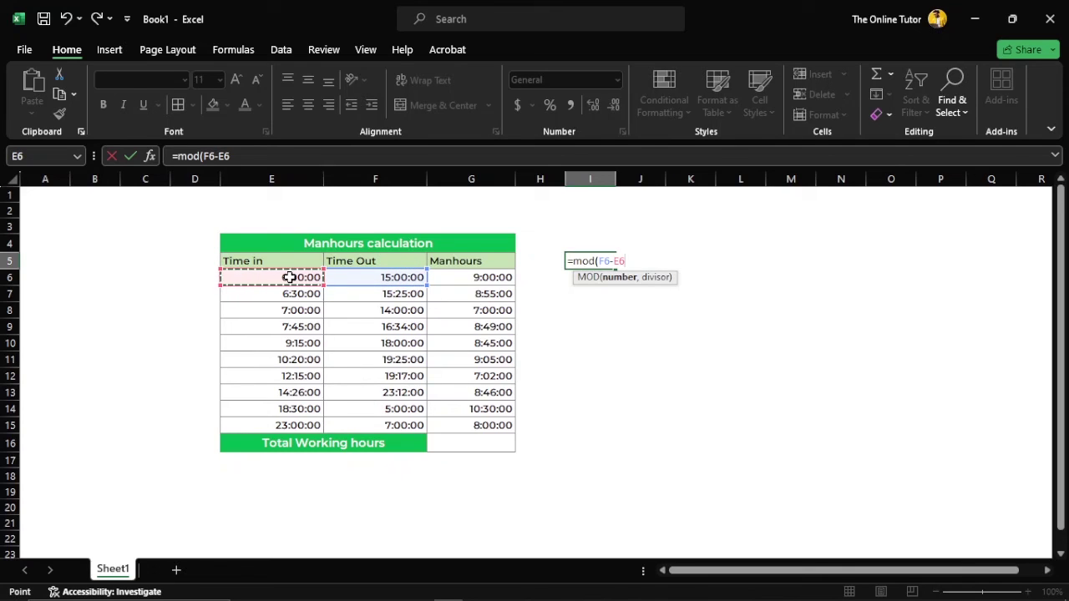
pyautogui.write(',')
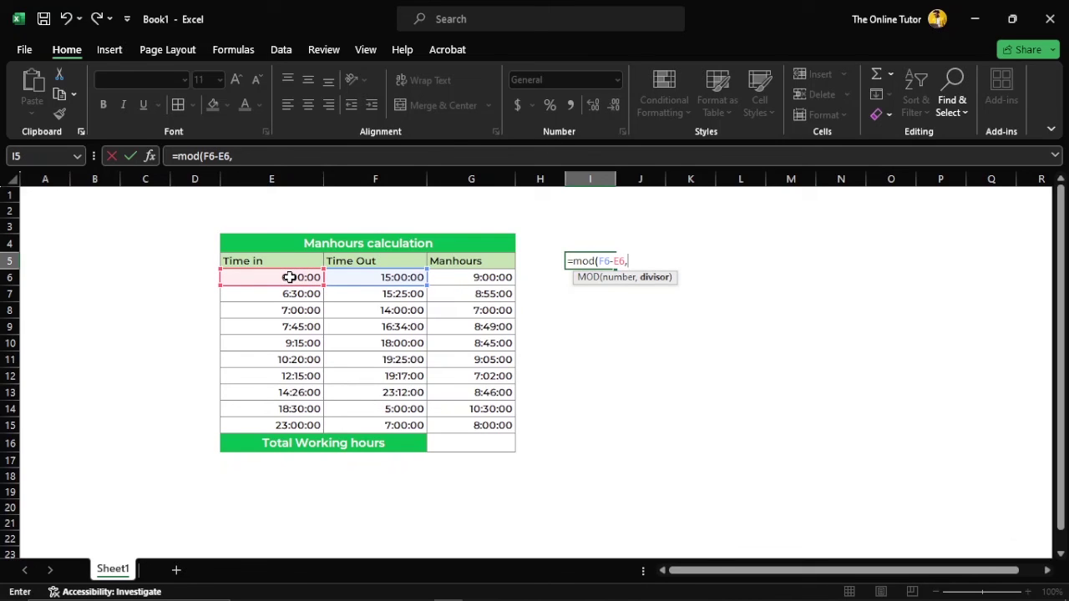
pyautogui.write('1)')
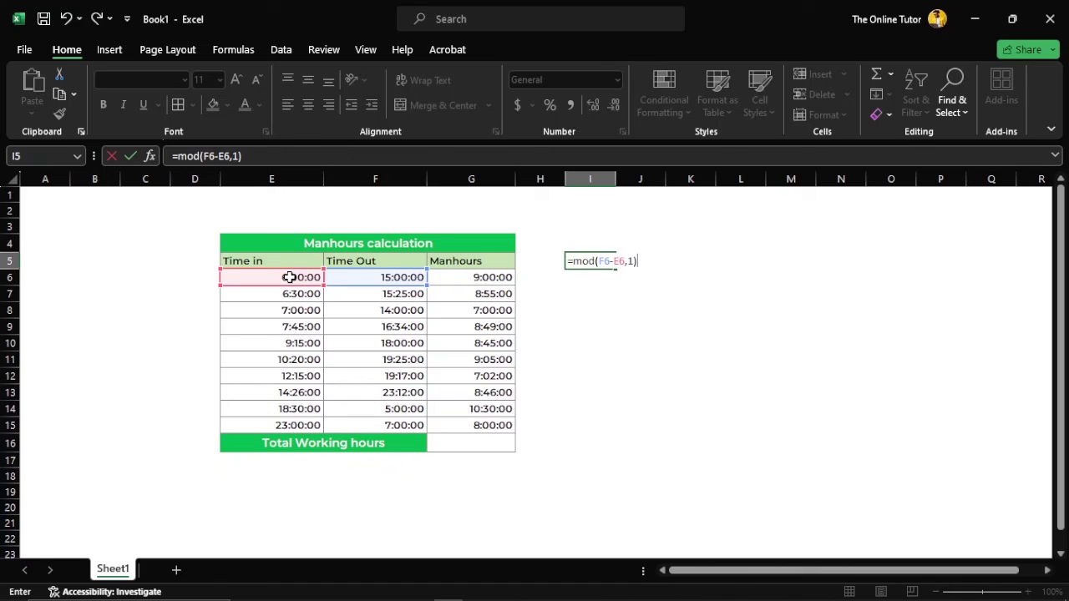
pyautogui.press('Return')
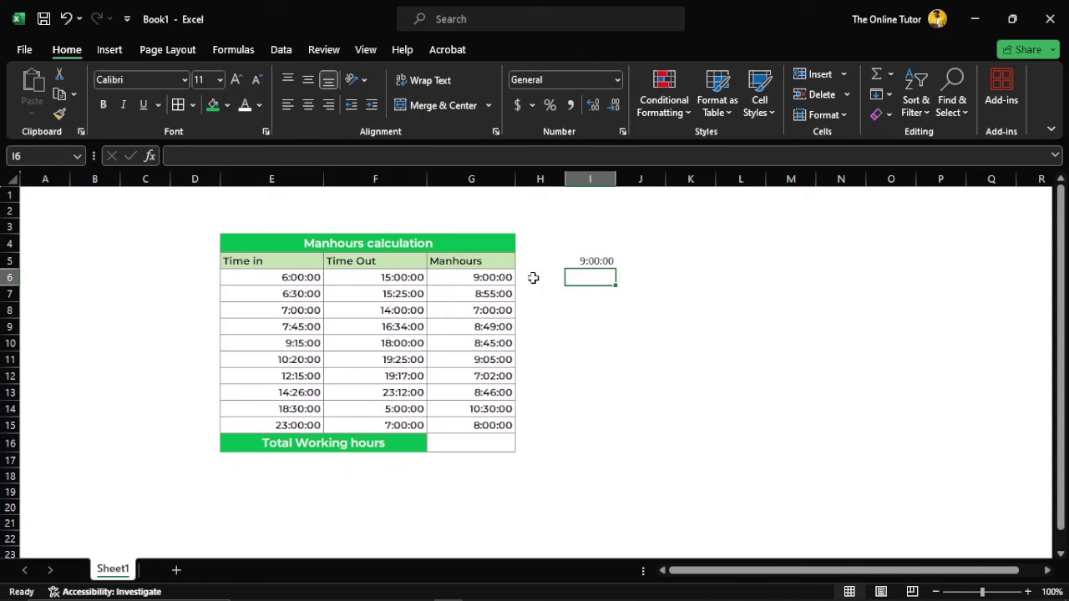
pyautogui.click(595, 260)
pyautogui.moveTo(616, 271); pyautogui.dragTo(617, 417)
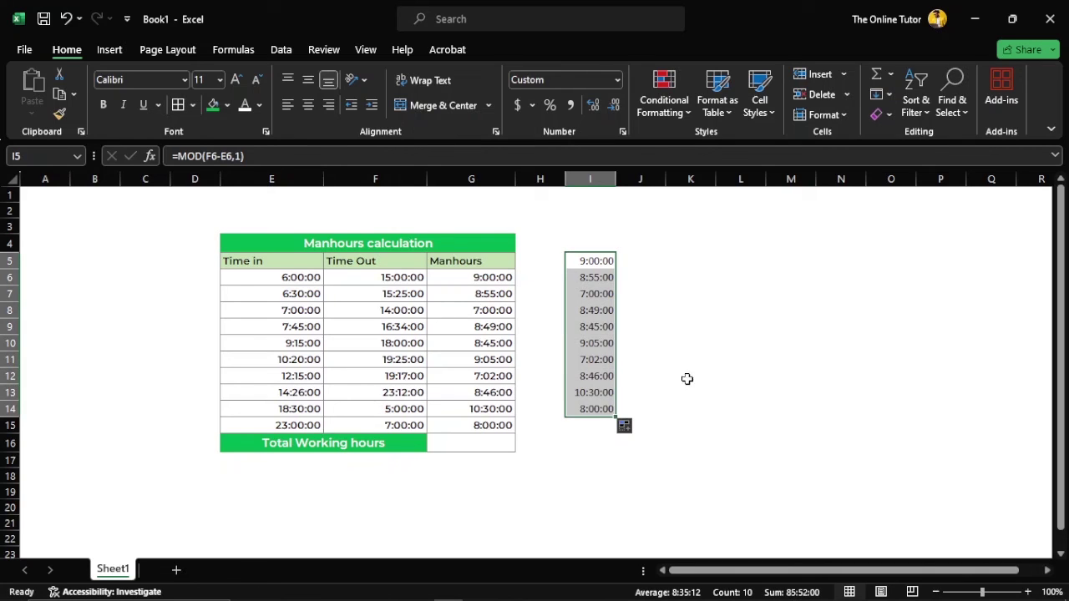
# Delete the demonstration MOD formulas from I5 to I14.
pyautogui.click(718, 375)
pyautogui.moveTo(589, 262); pyautogui.dragTo(590, 408)
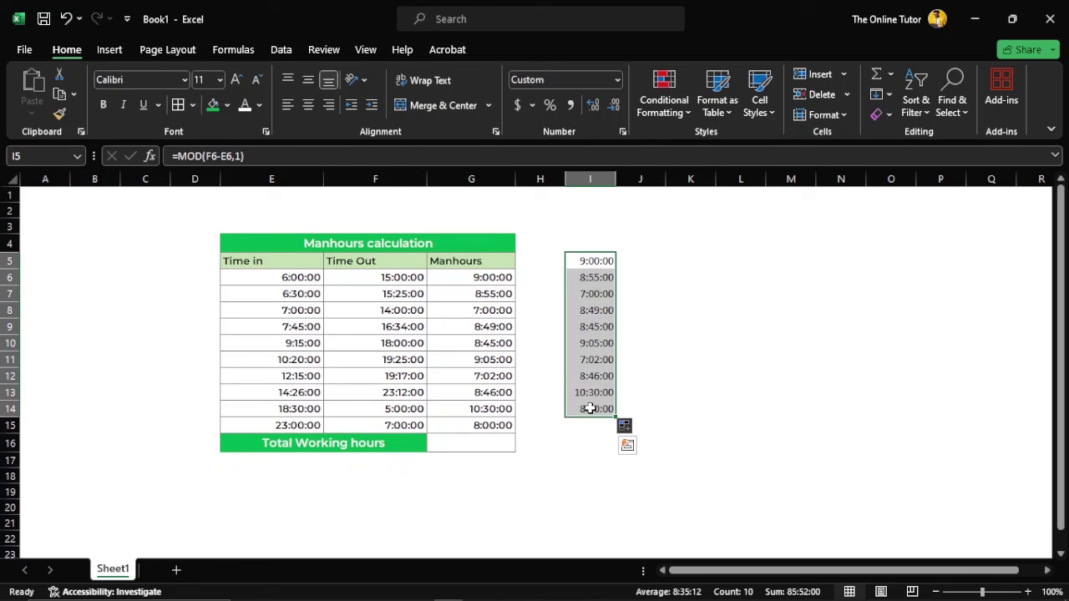
pyautogui.press('Delete')
pyautogui.click(719, 390)
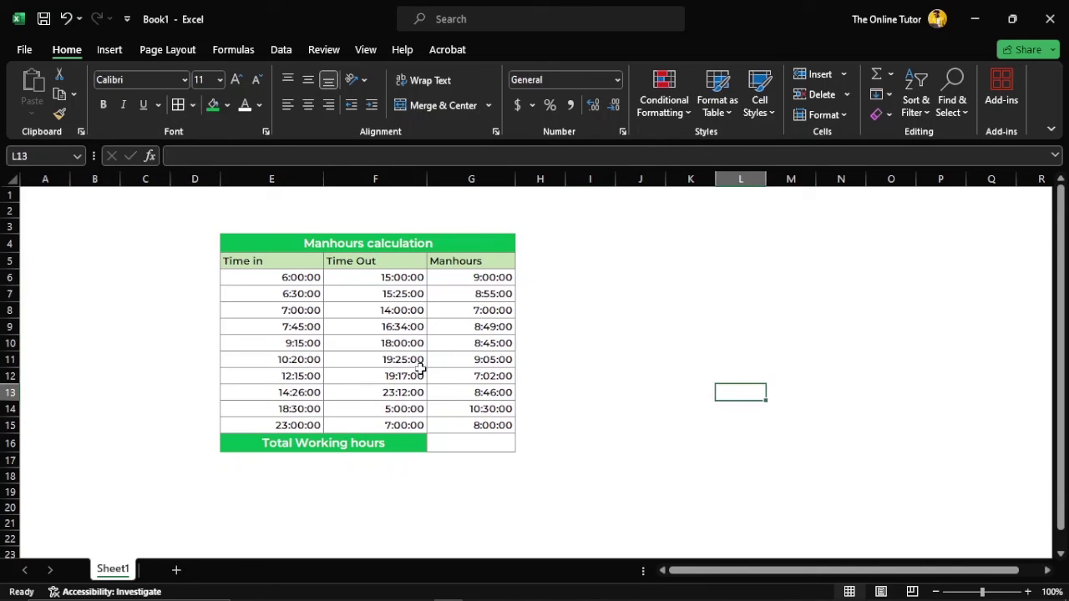